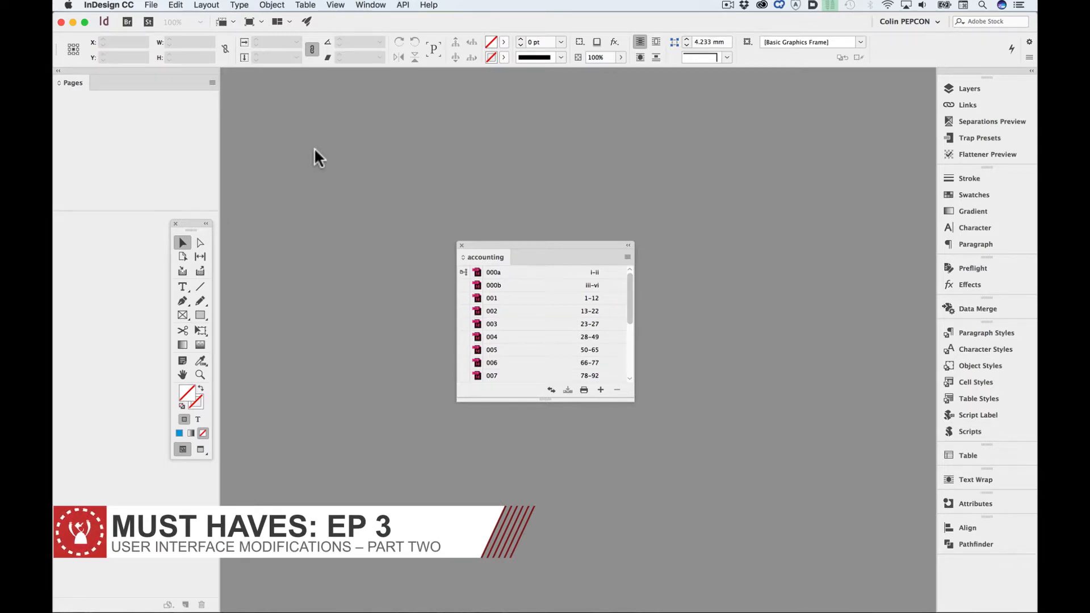
- Review the commands available for the accounting book and close the book
{"action": "left_click", "coordinate": [627, 255]}
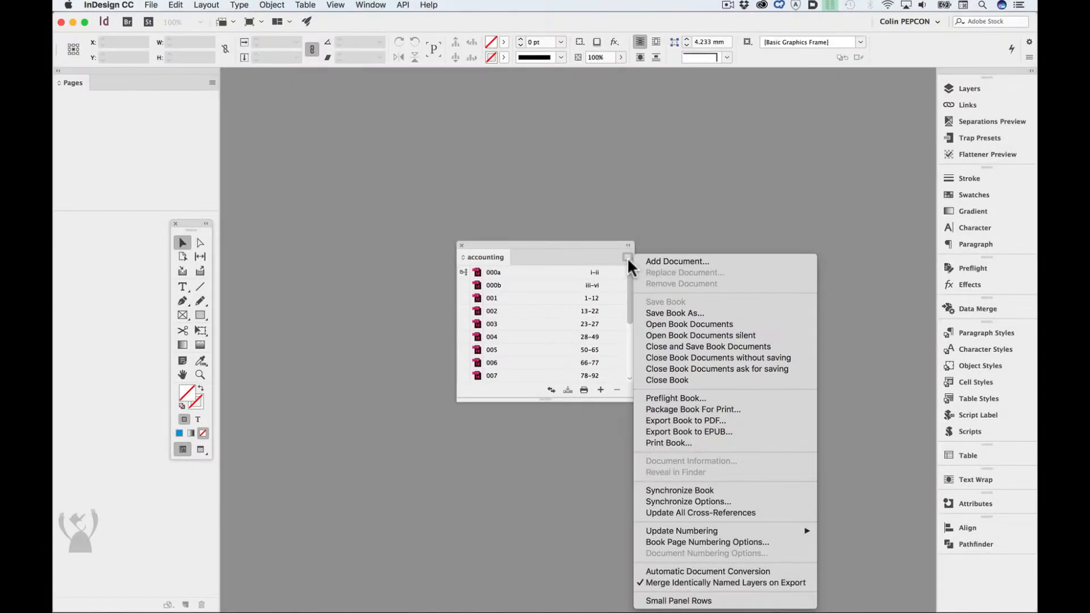
{"action": "left_click", "coordinate": [627, 255]}
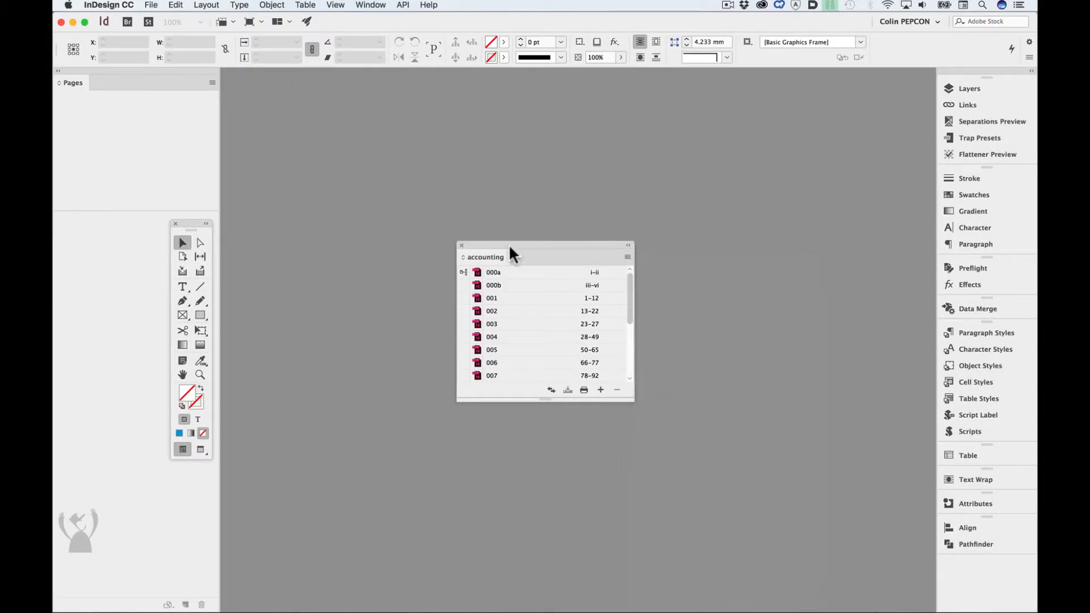
{"action": "left_click", "coordinate": [462, 245]}
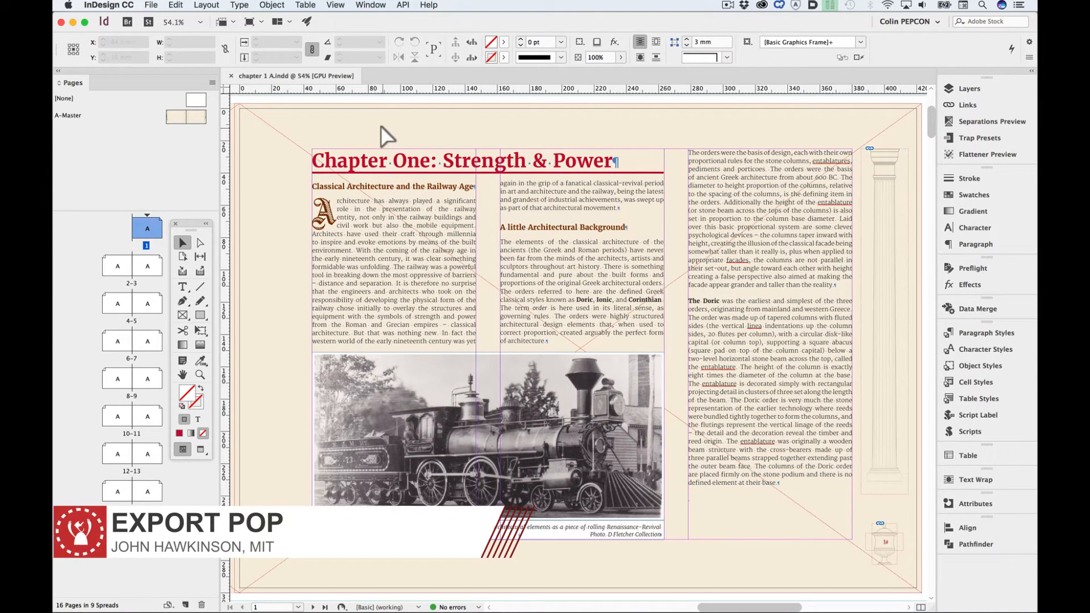
- Export the chapter as Adobe PDF (Print) named chapter 1 A 2017-04-02.pdf into the proofs to BR folder
{"action": "key", "text": "super+e"}
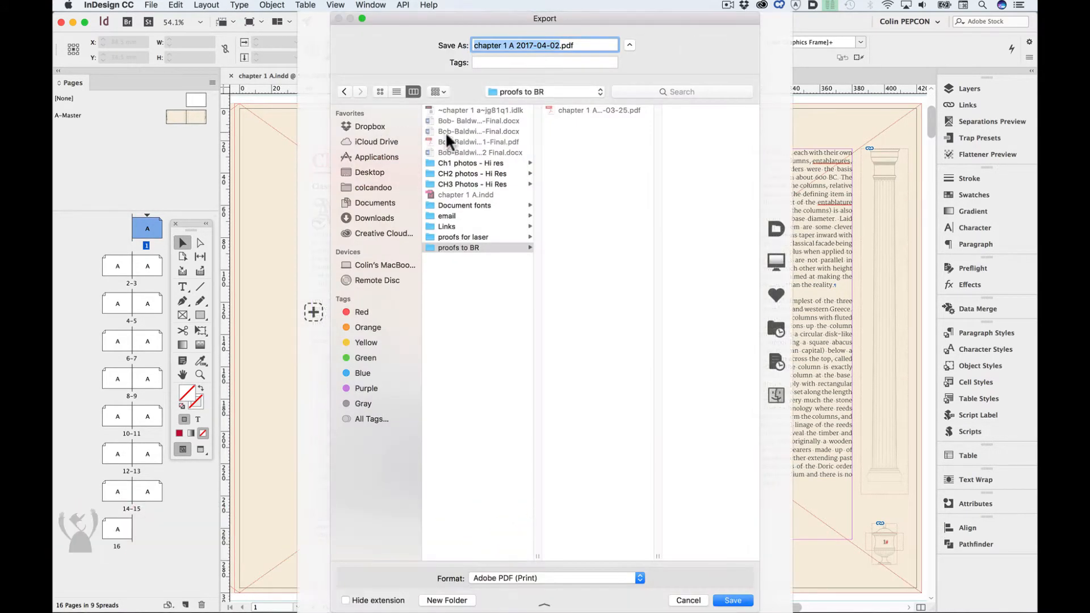
{"action": "left_click", "coordinate": [738, 600]}
{"action": "left_click", "coordinate": [709, 486]}
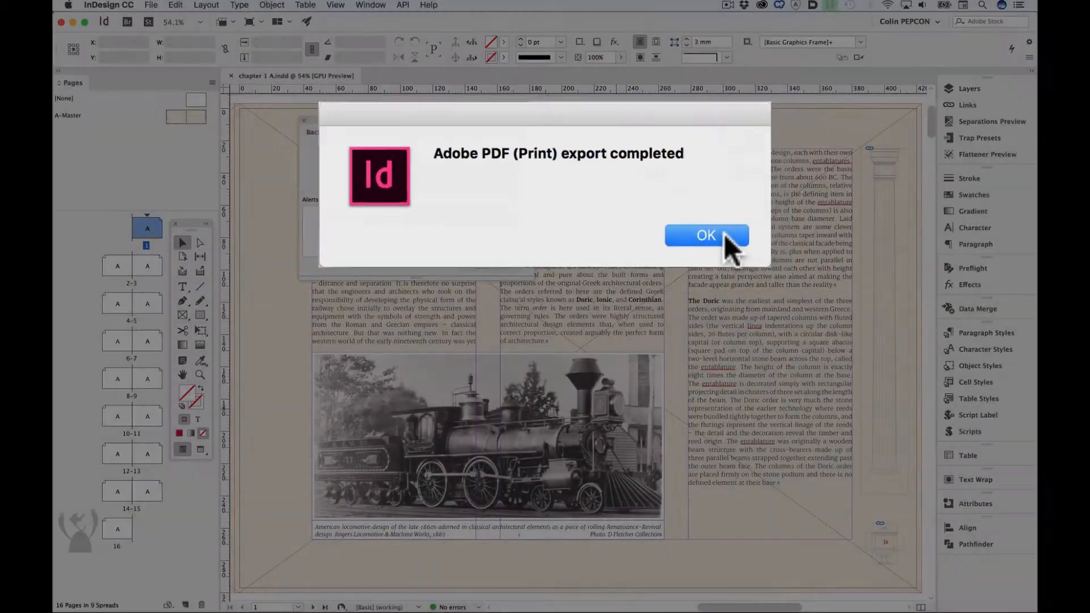
{"action": "left_click", "coordinate": [795, 253]}
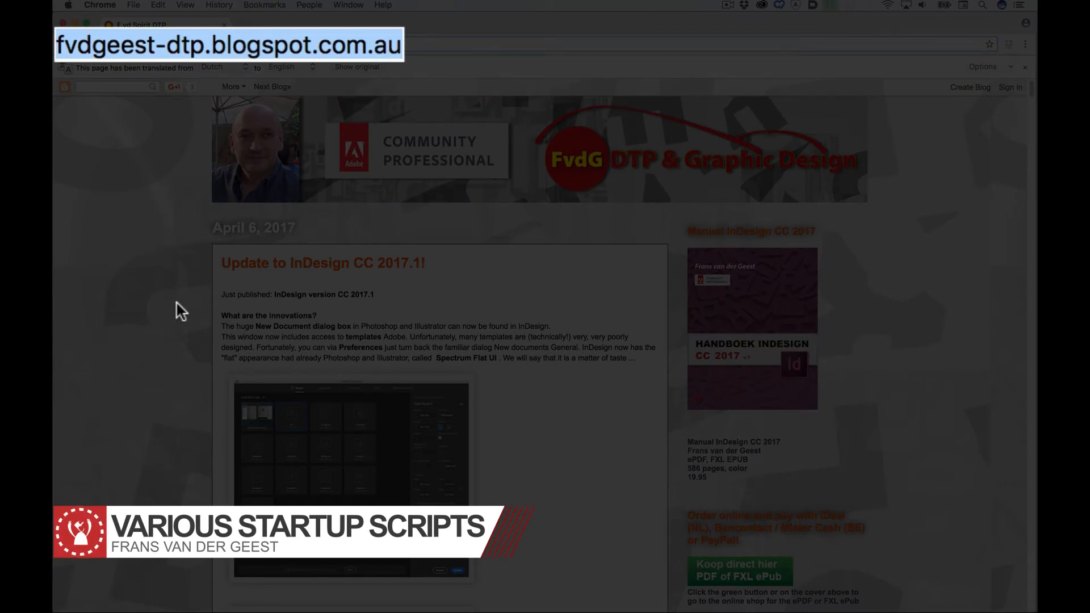
- Examine the InDesign posts on the fvdgeest-dtp.blogspot.com.au blog for startup scripts
{"action": "scroll", "coordinate": [174, 295], "scroll_direction": "down", "scroll_amount": 5}
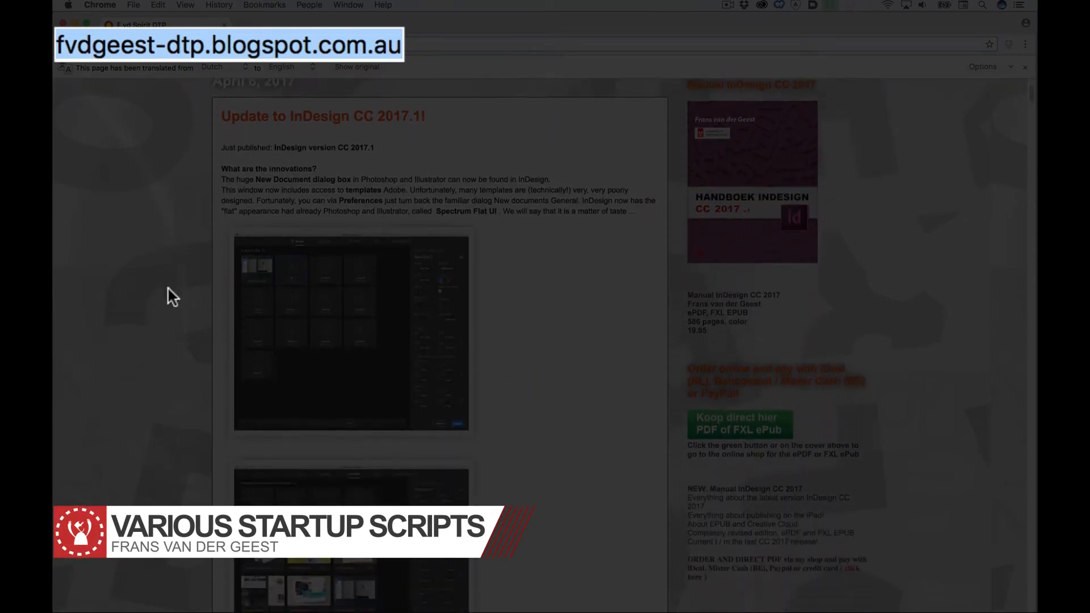
{"action": "scroll", "coordinate": [168, 284], "scroll_direction": "down", "scroll_amount": 10}
{"action": "scroll", "coordinate": [176, 340], "scroll_direction": "down", "scroll_amount": 20}
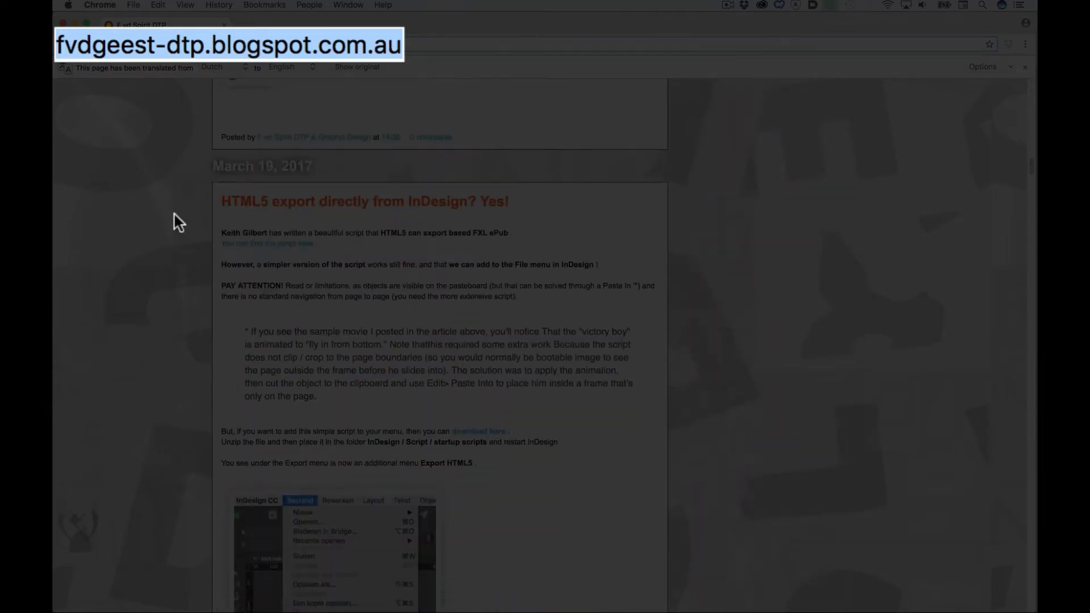
{"action": "scroll", "coordinate": [152, 318], "scroll_direction": "down", "scroll_amount": 19}
{"action": "scroll", "coordinate": [171, 146], "scroll_direction": "down", "scroll_amount": 20}
{"action": "scroll", "coordinate": [131, 388], "scroll_direction": "down", "scroll_amount": 20}
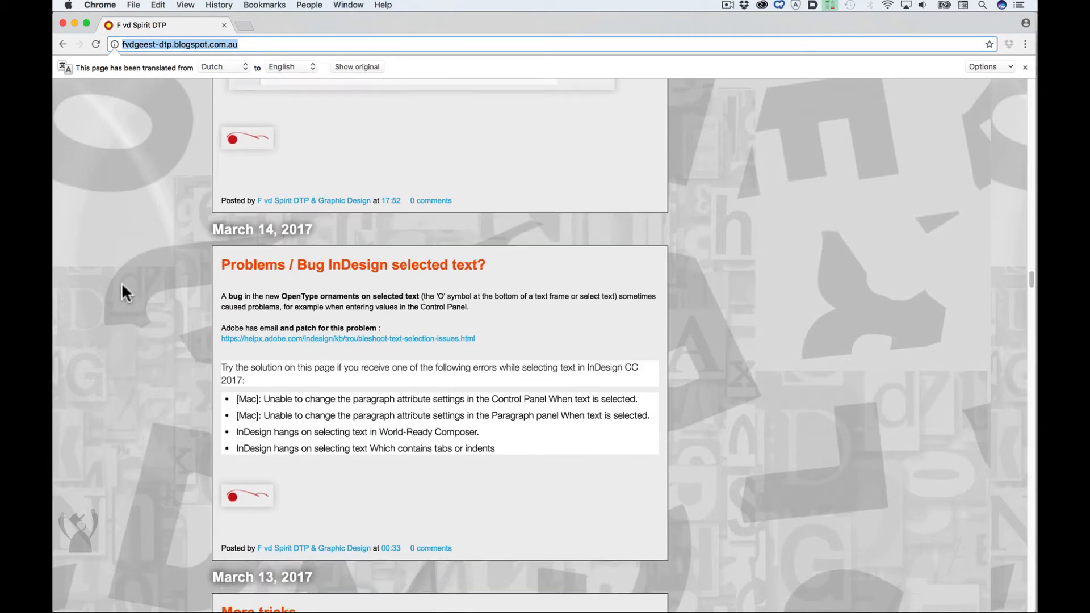
{"action": "scroll", "coordinate": [122, 283], "scroll_direction": "down", "scroll_amount": 18}
{"action": "scroll", "coordinate": [131, 235], "scroll_direction": "down", "scroll_amount": 1}
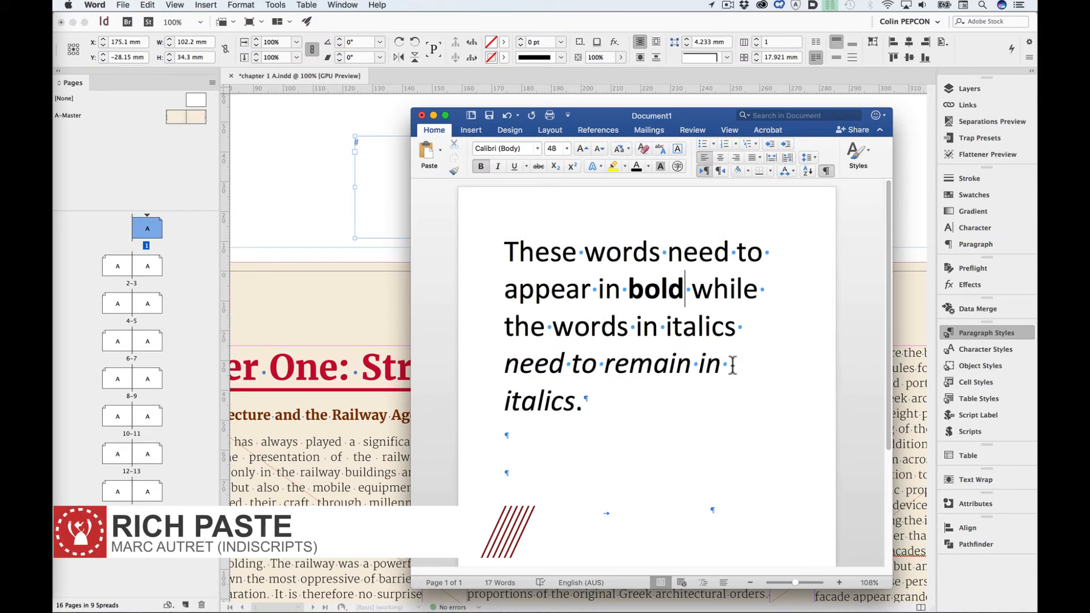
- In Word, select and copy all the sample text, including its bold and italic words
{"action": "left_click_drag", "start_coordinate": [505, 251], "coordinate": [668, 410]}
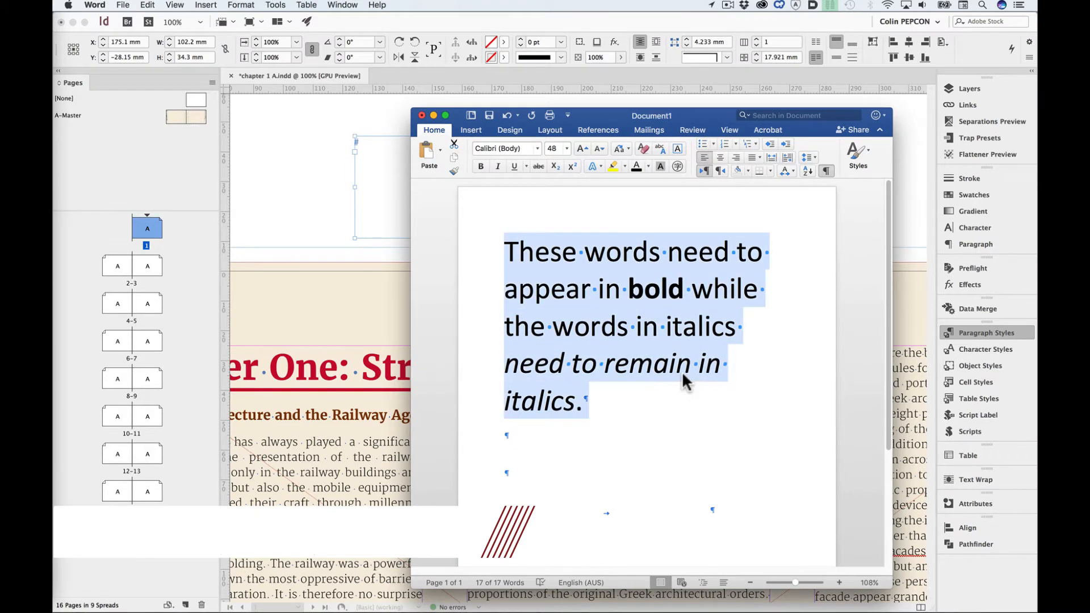
{"action": "left_click", "coordinate": [655, 296]}
{"action": "left_click_drag", "start_coordinate": [627, 289], "coordinate": [680, 292]}
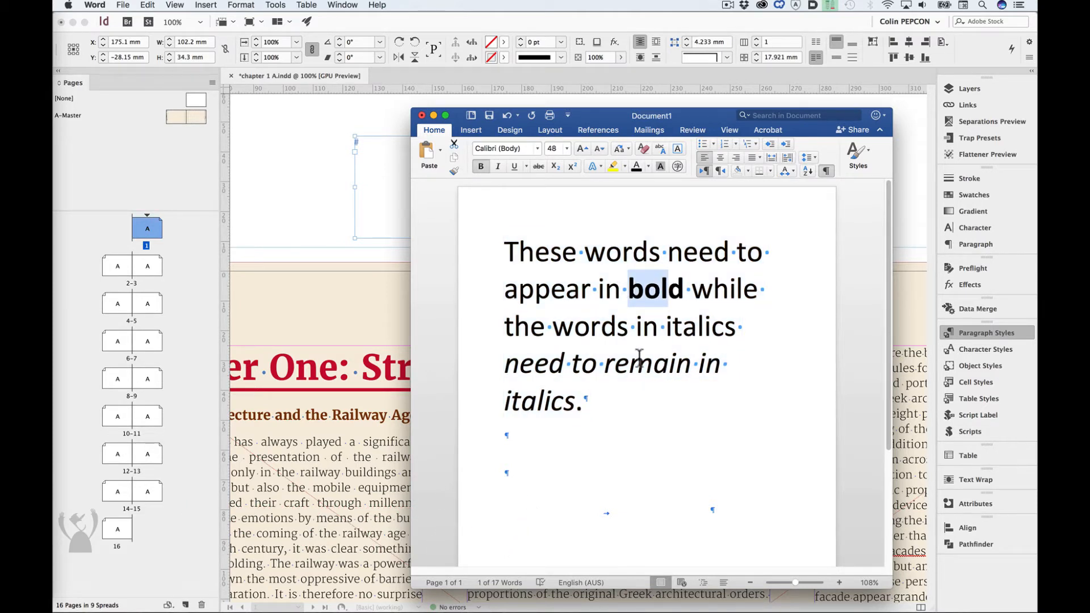
{"action": "left_click_drag", "start_coordinate": [559, 356], "coordinate": [564, 401]}
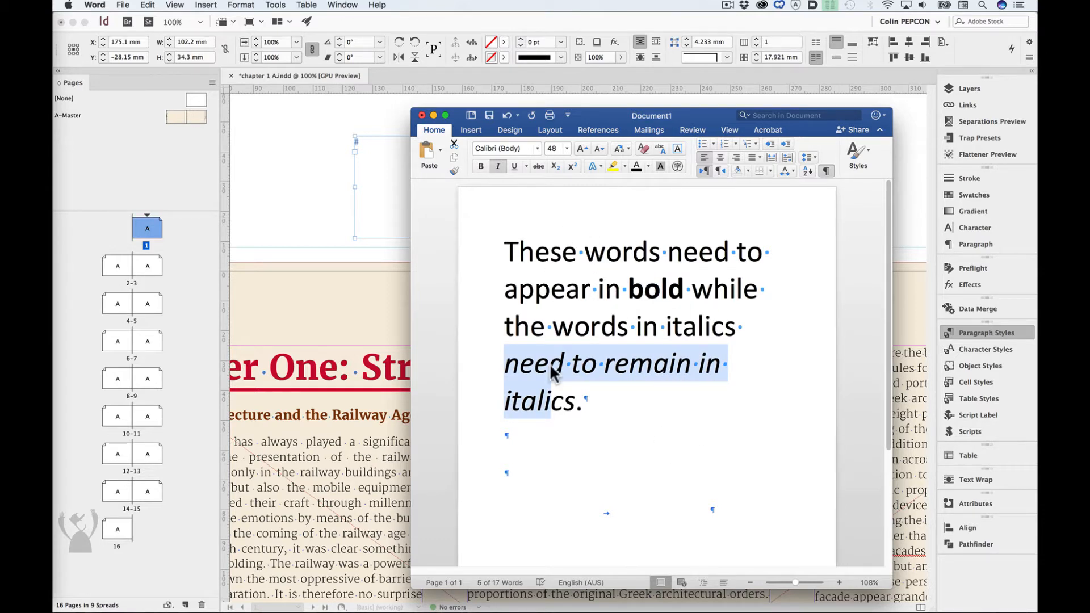
{"action": "left_click_drag", "start_coordinate": [519, 270], "coordinate": [578, 404]}
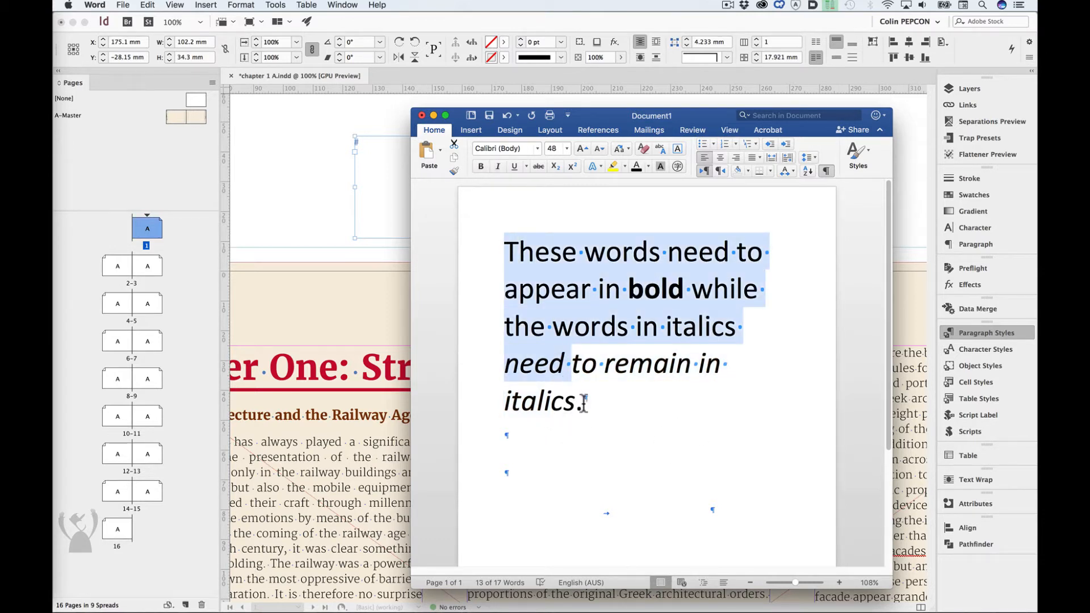
{"action": "key", "text": "super+a"}
{"action": "key", "text": "super+c"}
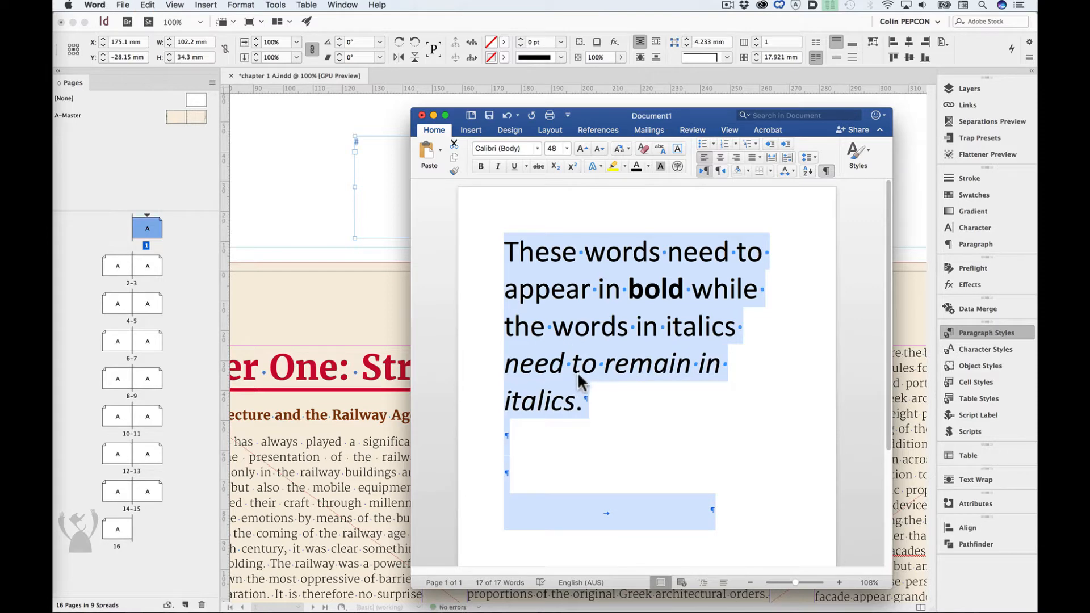
- Switch to InDesign, place the text cursor in the empty frame above the page, and confirm All Information as the clipboard paste preference
{"action": "left_click", "coordinate": [387, 161]}
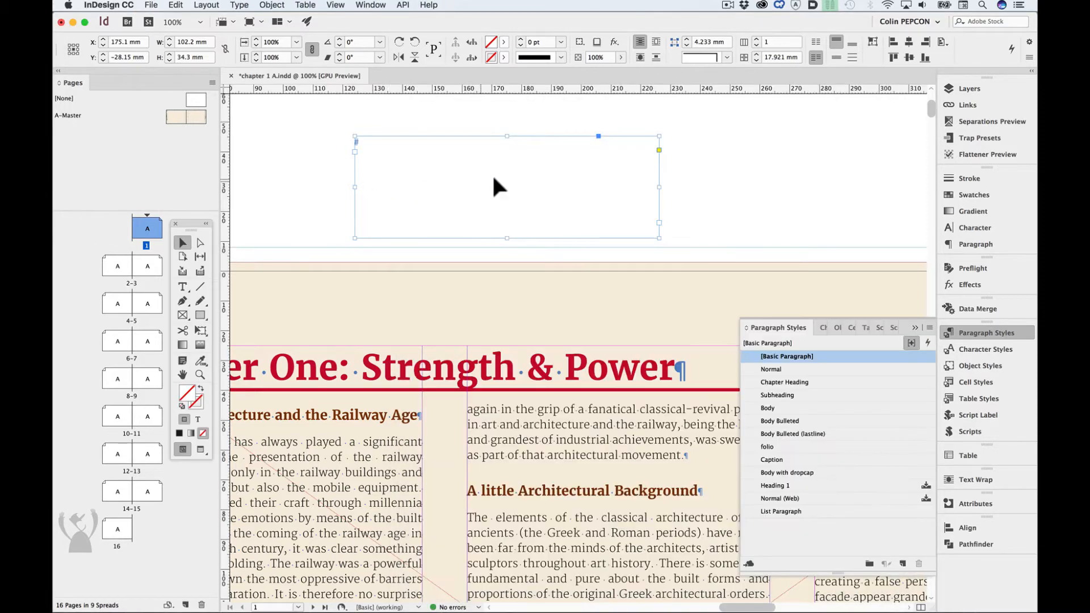
{"action": "double_click", "coordinate": [465, 151]}
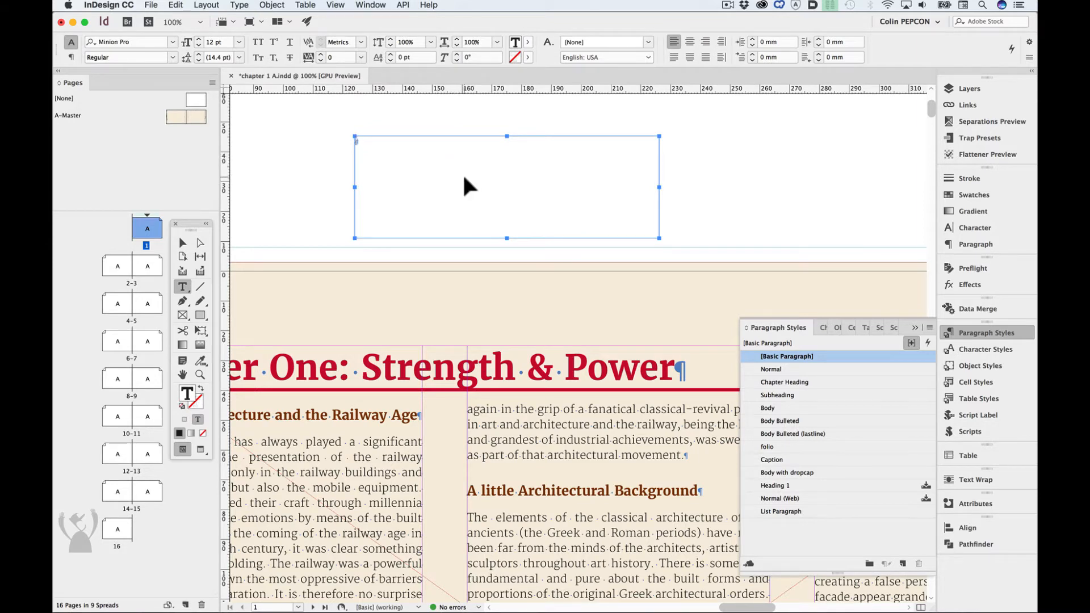
{"action": "left_click", "coordinate": [120, 5]}
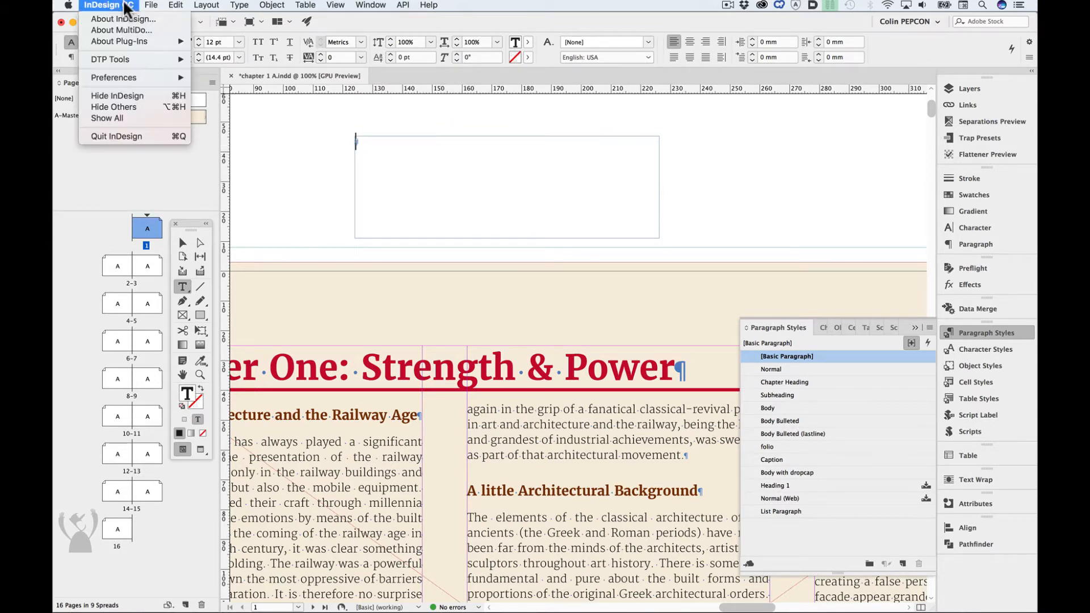
{"action": "mouse_move", "coordinate": [131, 72]}
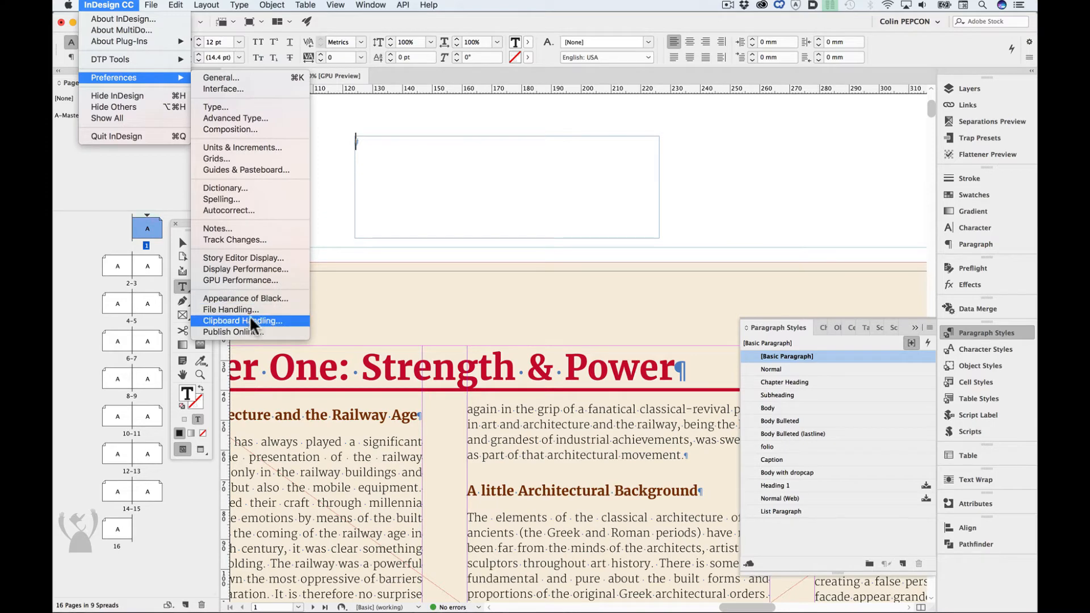
{"action": "left_click", "coordinate": [242, 321]}
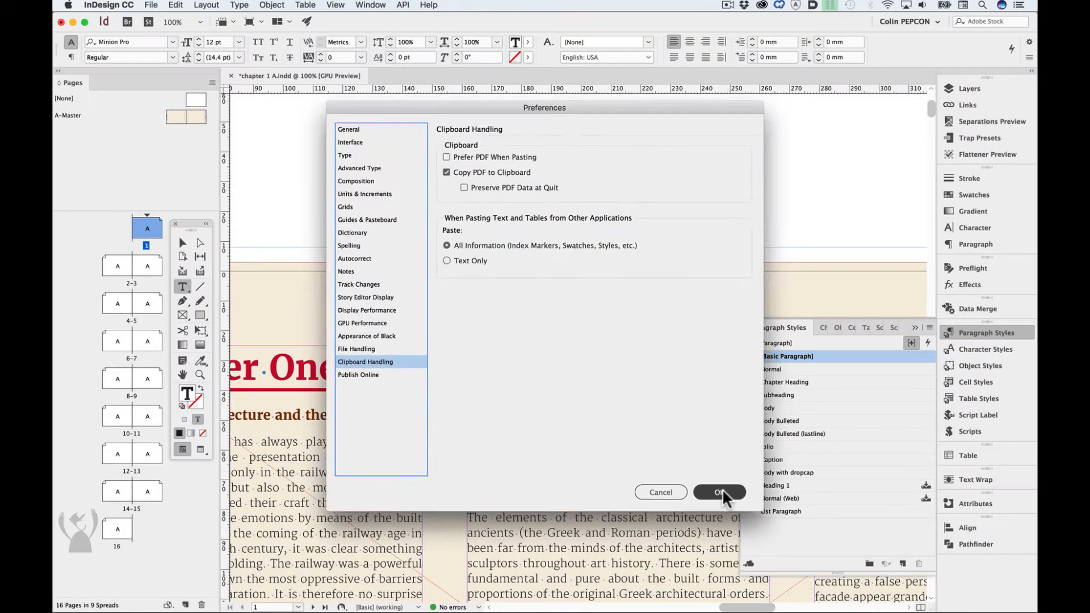
{"action": "left_click", "coordinate": [789, 566]}
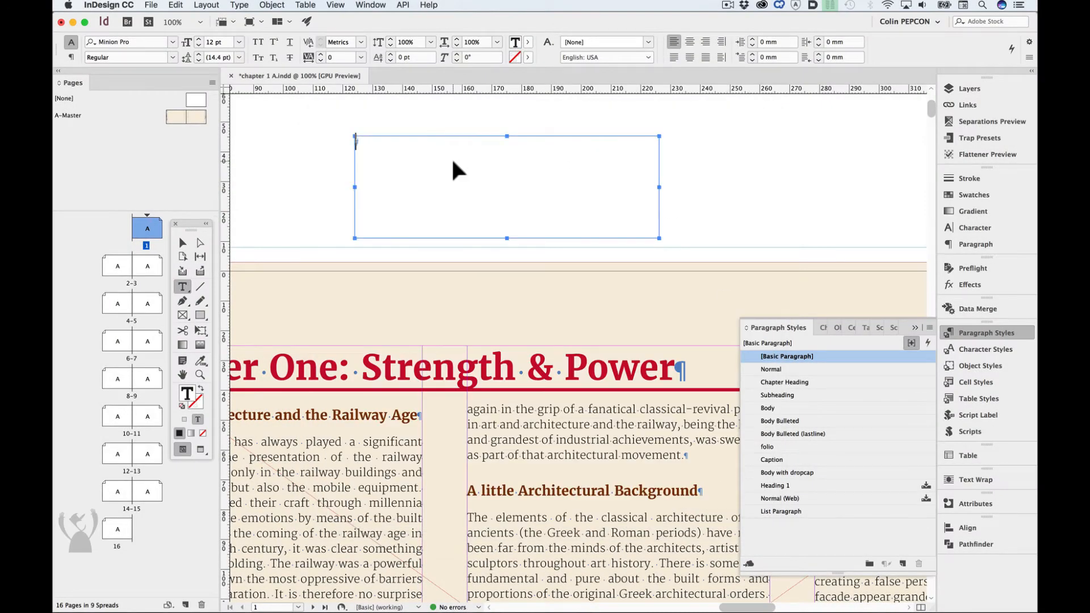
- Try pasting the Word text with all its formatting into the frame, close the missing fonts notice, and undo the paste
{"action": "key", "text": "super+z"}
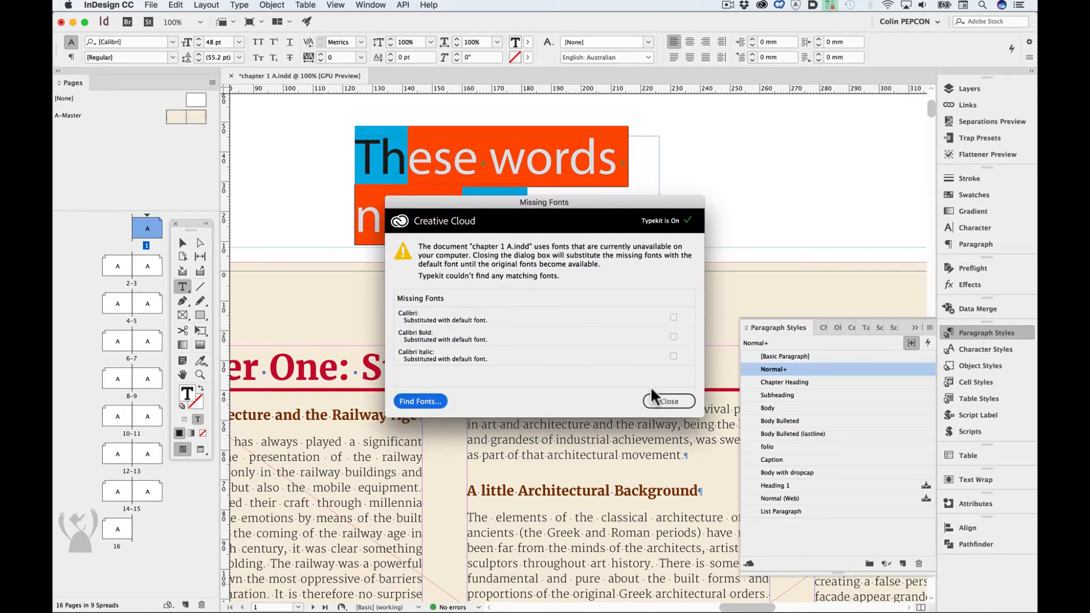
{"action": "left_click", "coordinate": [661, 399]}
{"action": "key", "text": "super+z"}
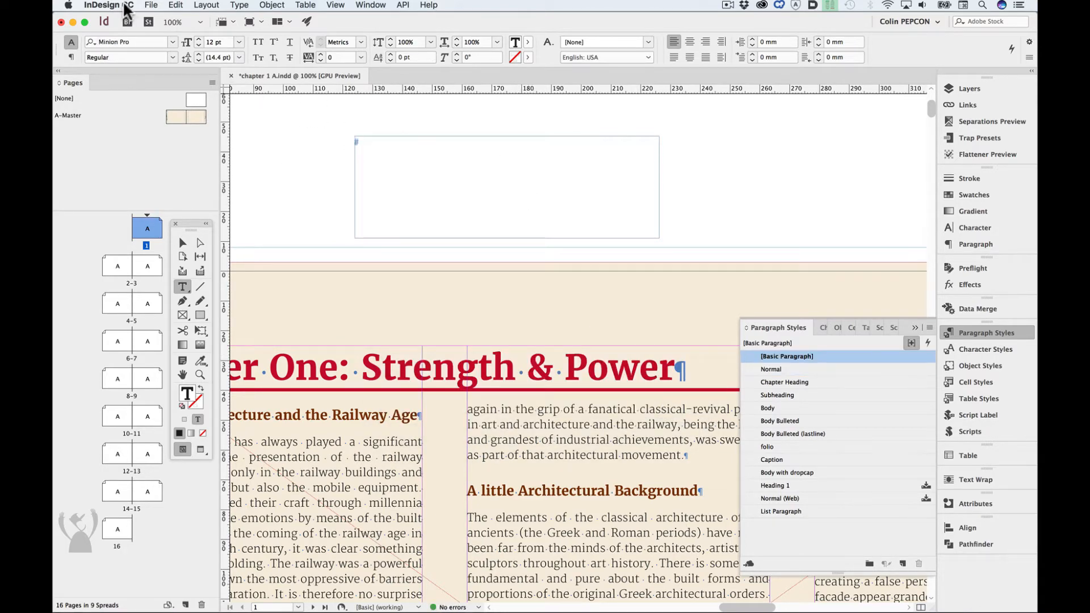
- Set the clipboard handling preference for text and tables from other applications to Text Only
{"action": "left_click", "coordinate": [109, 5]}
{"action": "mouse_move", "coordinate": [128, 76]}
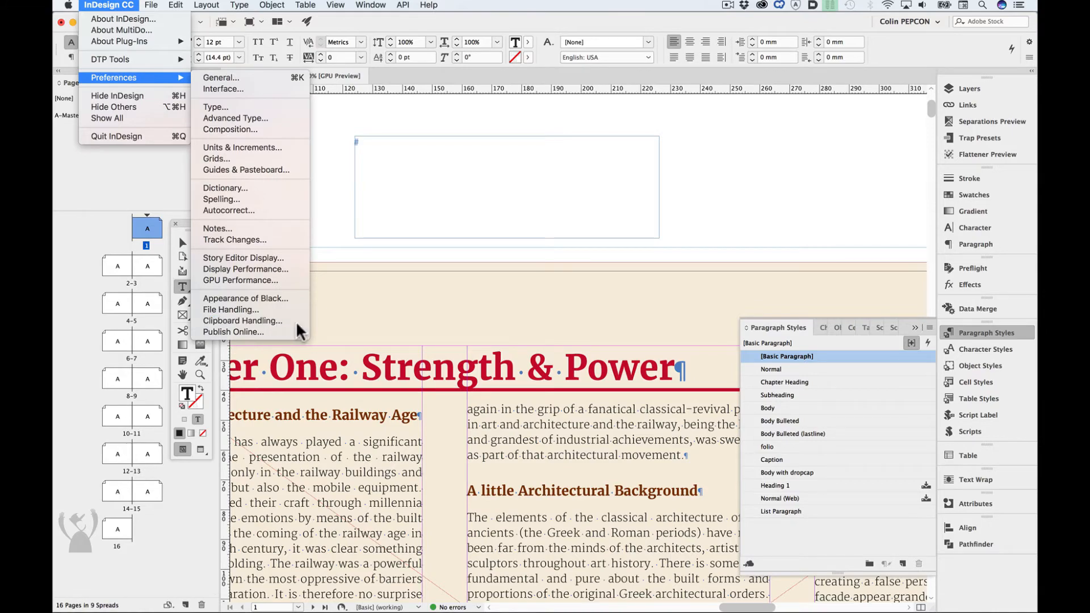
{"action": "left_click", "coordinate": [233, 318]}
{"action": "left_click", "coordinate": [438, 257]}
{"action": "left_click", "coordinate": [789, 566]}
- Try pasting the Word text into the frame as text only and undo the paste
{"action": "key", "text": "super+v"}
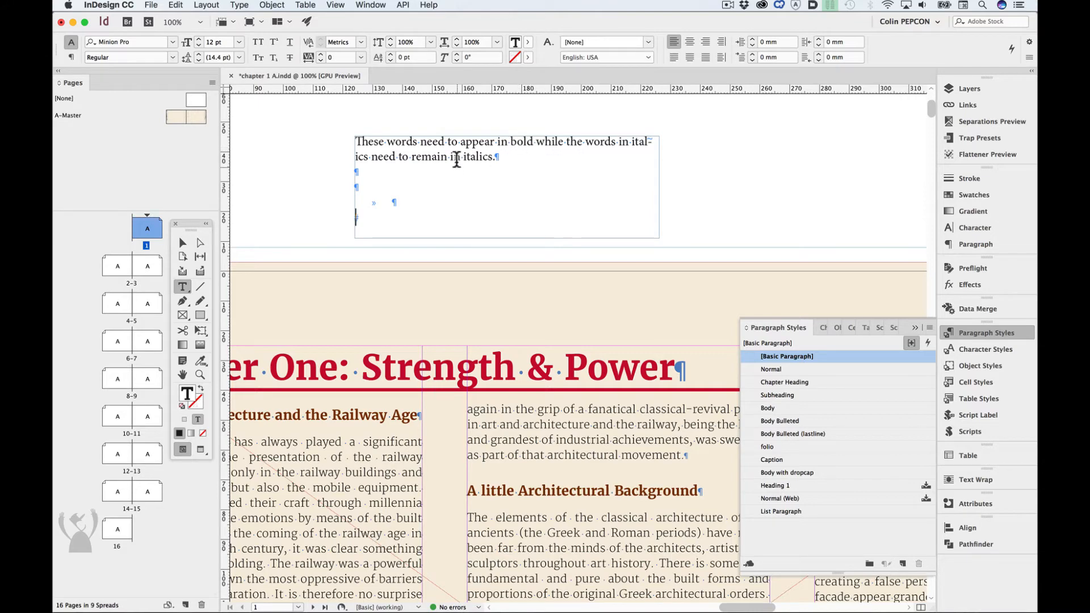
{"action": "key", "text": "Escape"}
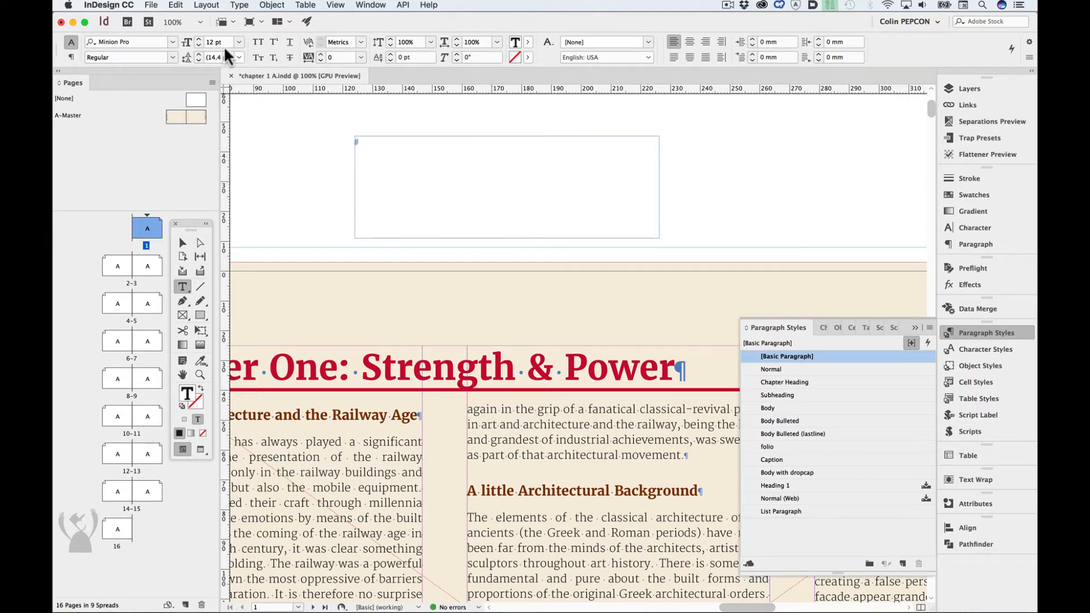
- Paste the Word text into the frame using Paste with Formatting | RichPaste and check the character styles on its italic and bold words
{"action": "left_click", "coordinate": [175, 5]}
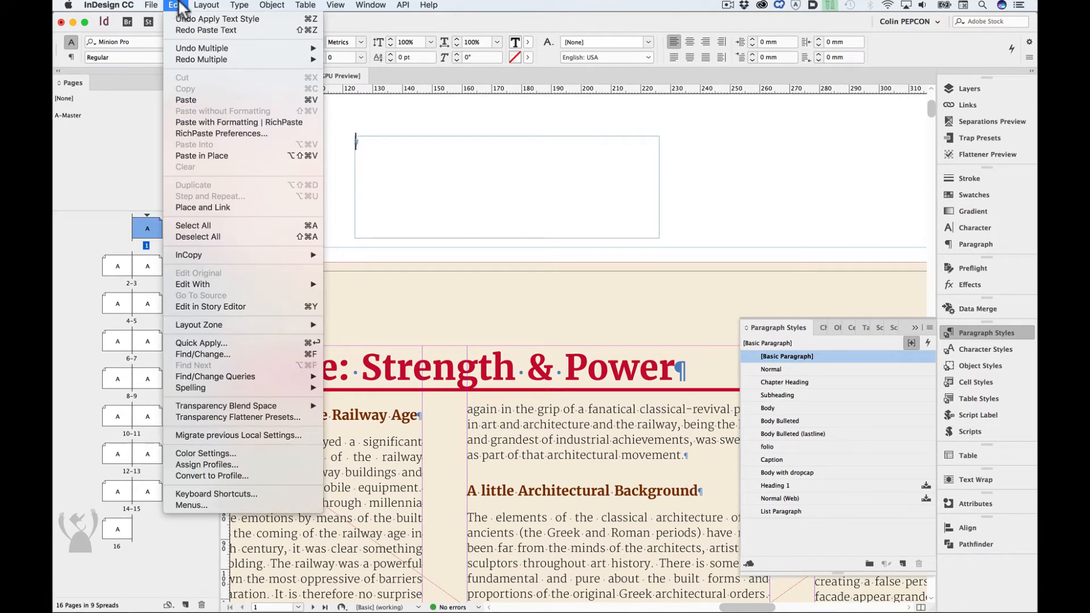
{"action": "left_click", "coordinate": [215, 121]}
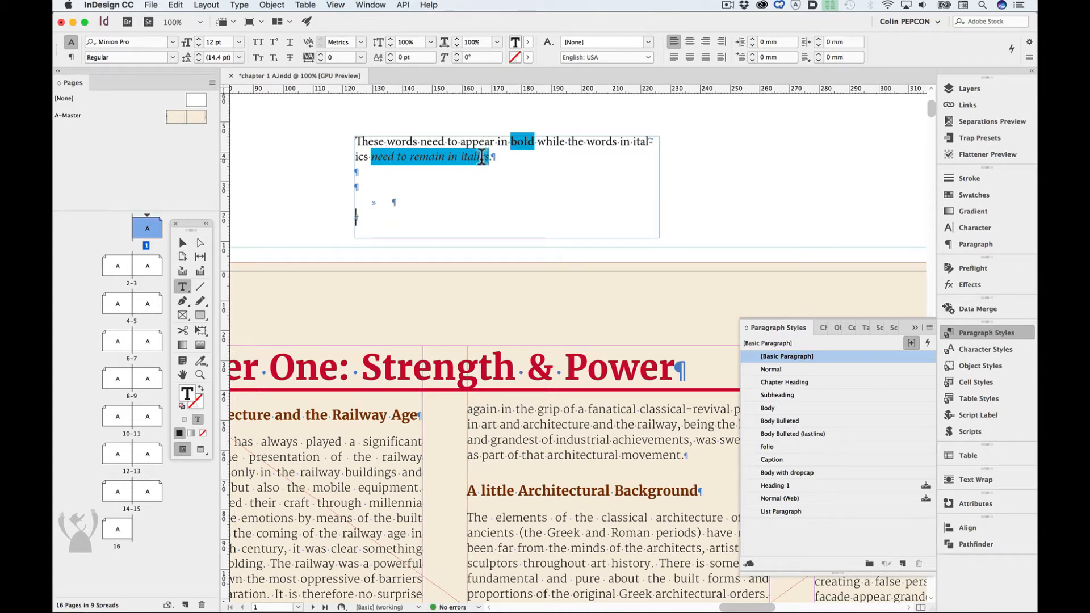
{"action": "left_click_drag", "start_coordinate": [406, 156], "coordinate": [457, 157]}
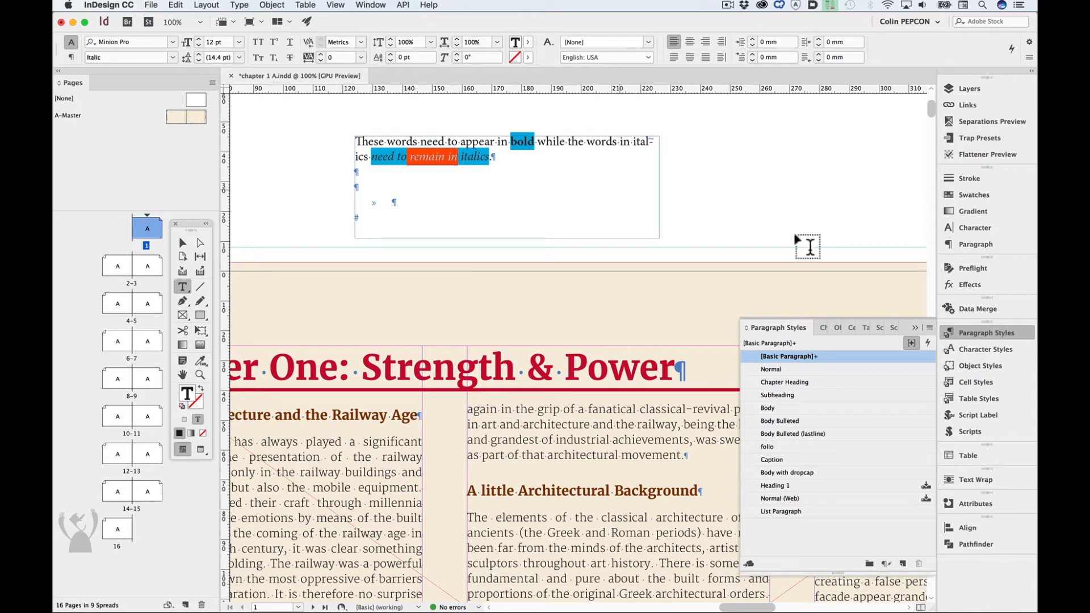
{"action": "left_click", "coordinate": [977, 349]}
{"action": "left_click", "coordinate": [529, 141]}
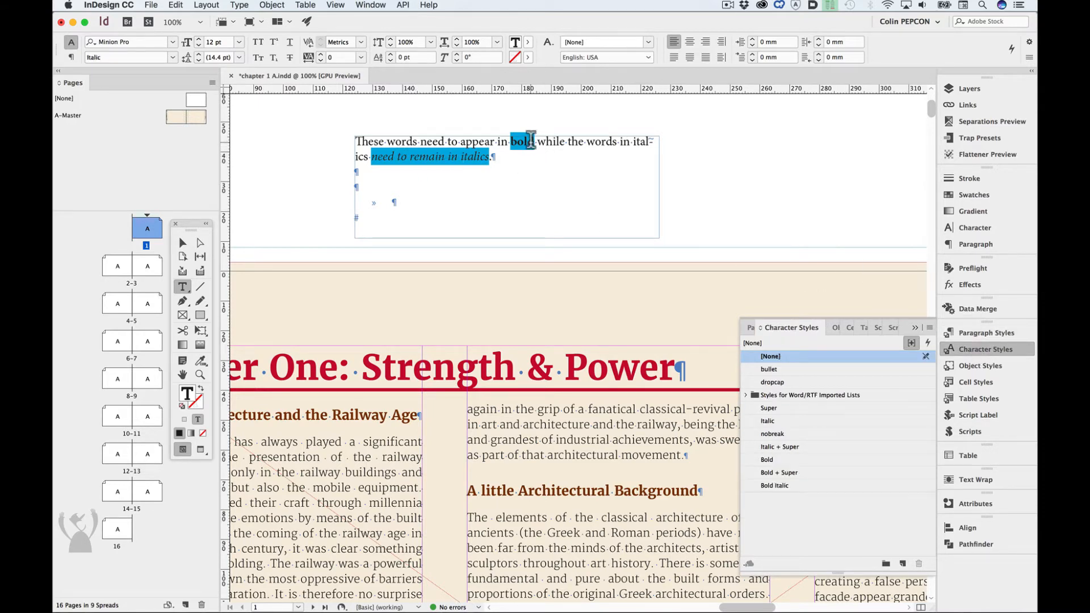
{"action": "left_click_drag", "start_coordinate": [460, 142], "coordinate": [471, 142]}
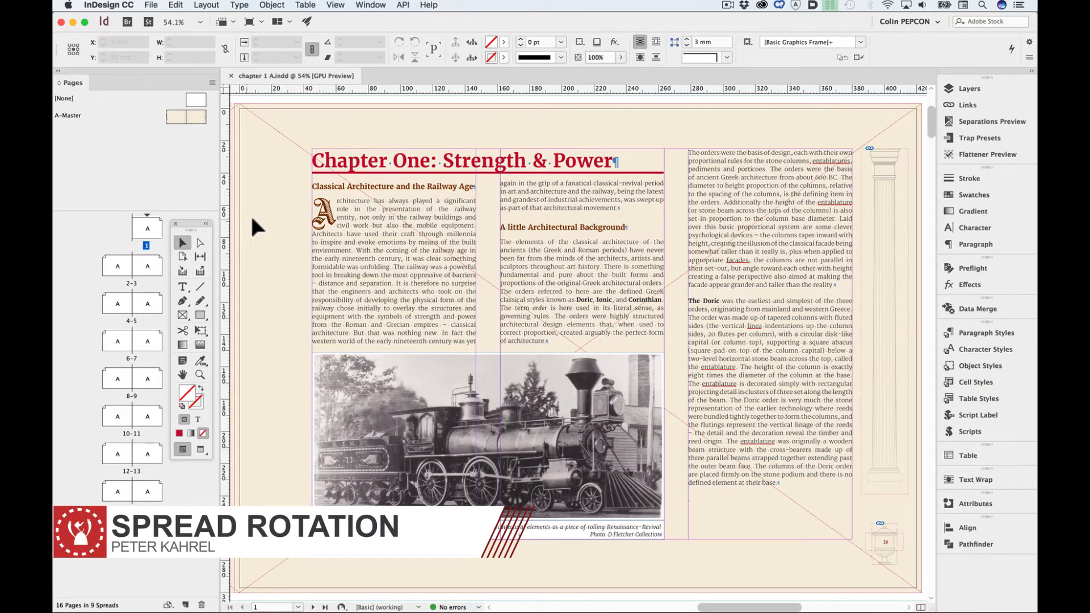
- Rotate the page 1 spread 90° CCW and clear the rotation
{"action": "right_click", "coordinate": [148, 231]}
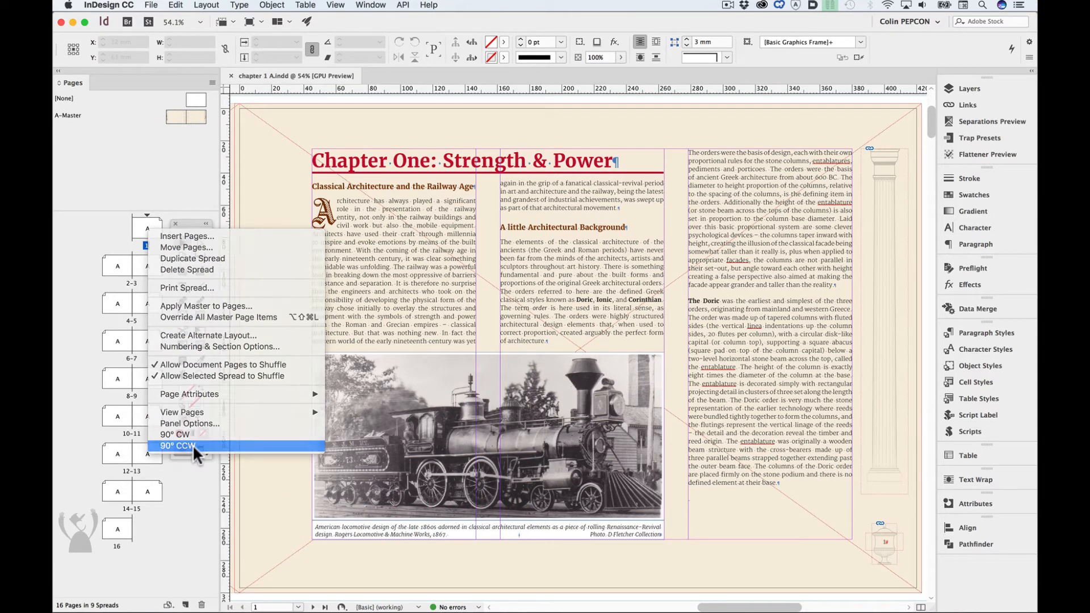
{"action": "left_click", "coordinate": [191, 444]}
{"action": "right_click", "coordinate": [148, 228]}
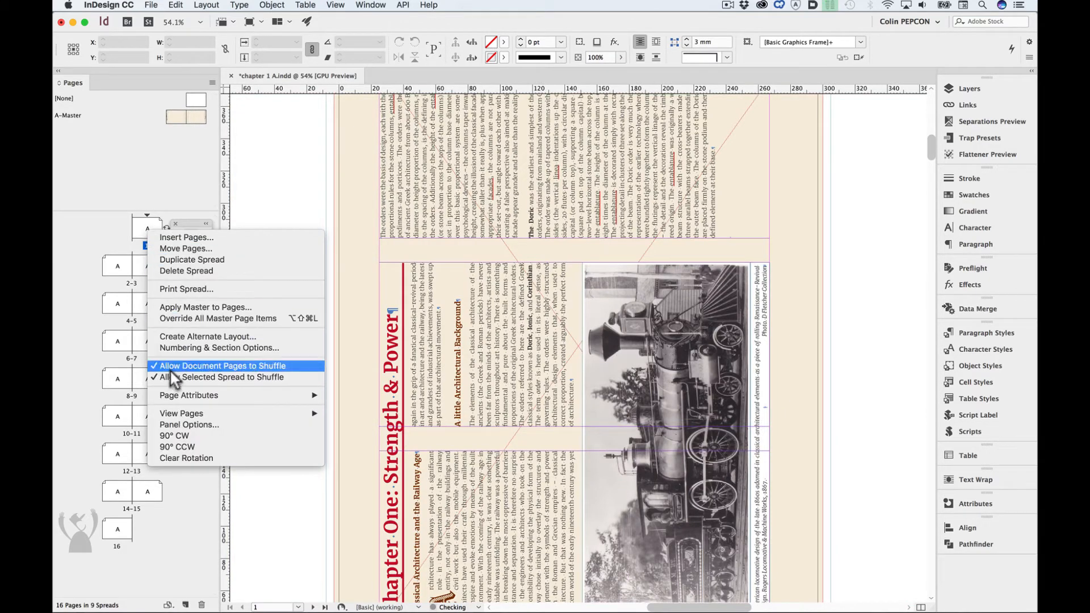
{"action": "left_click", "coordinate": [194, 457]}
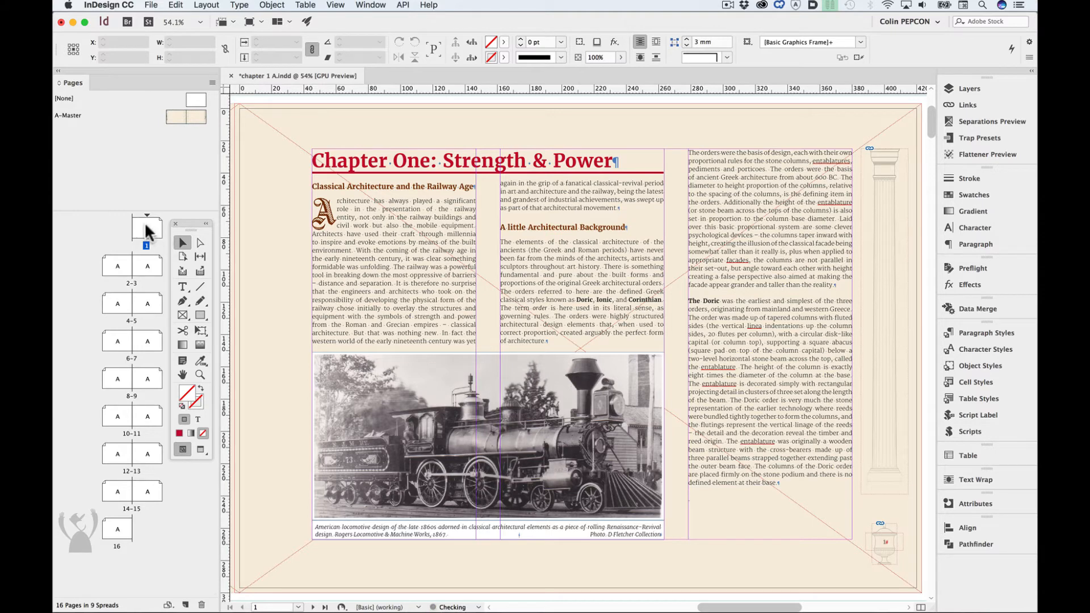
{"action": "left_click_drag", "start_coordinate": [145, 236], "coordinate": [146, 238]}
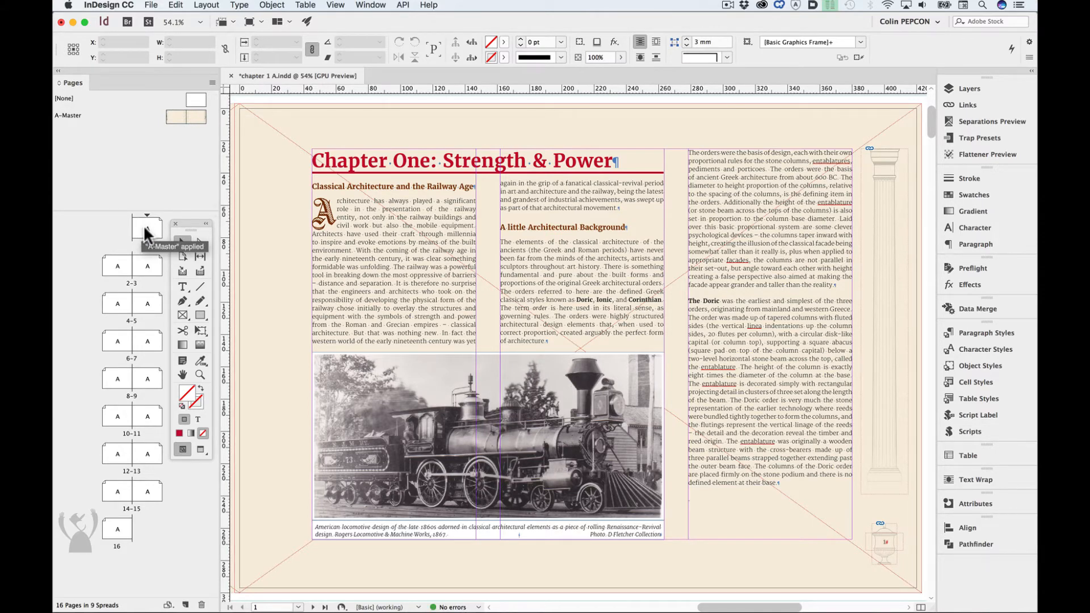
- Examine the page 1 spread's context commands for rotation, comparing Page Attributes with the added 90° CW and 90° CCW commands
{"action": "right_click", "coordinate": [147, 233]}
{"action": "mouse_move", "coordinate": [220, 413]}
{"action": "mouse_move", "coordinate": [233, 394]}
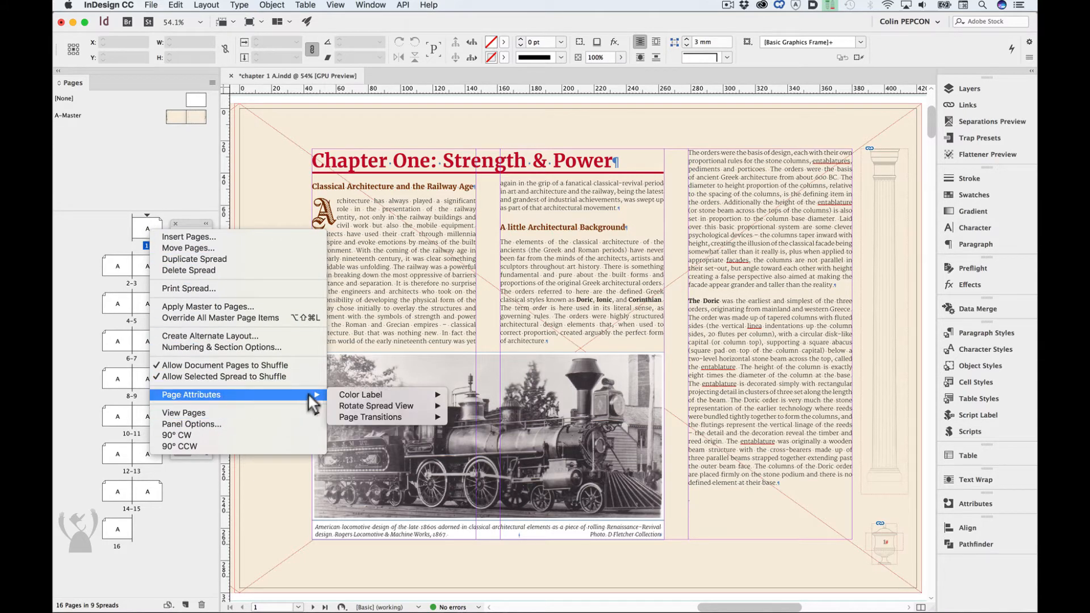
{"action": "mouse_move", "coordinate": [376, 393]}
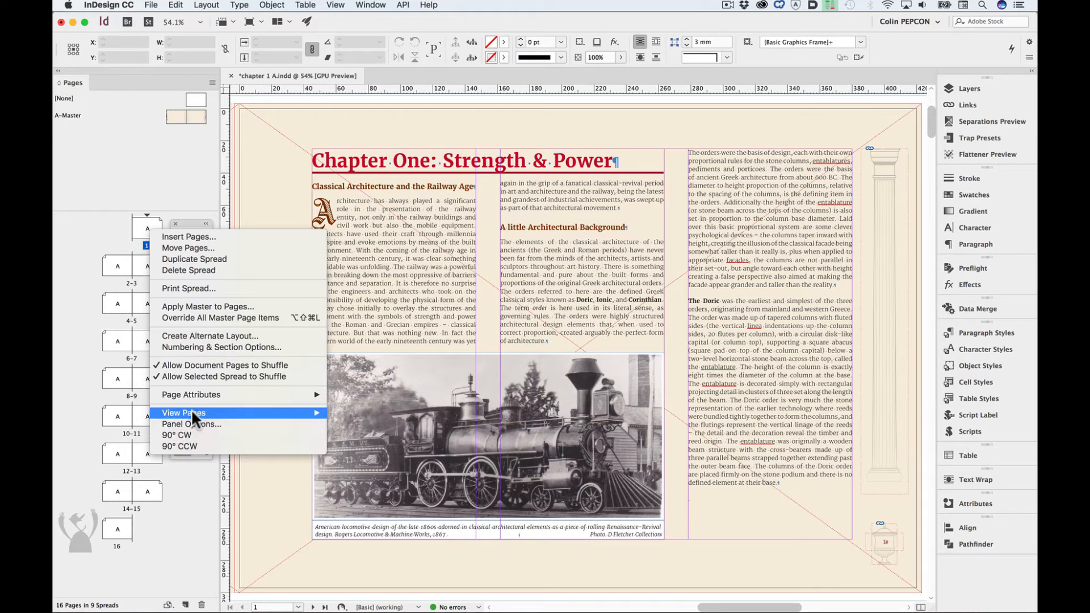
{"action": "mouse_move", "coordinate": [284, 395]}
{"action": "mouse_move", "coordinate": [416, 405]}
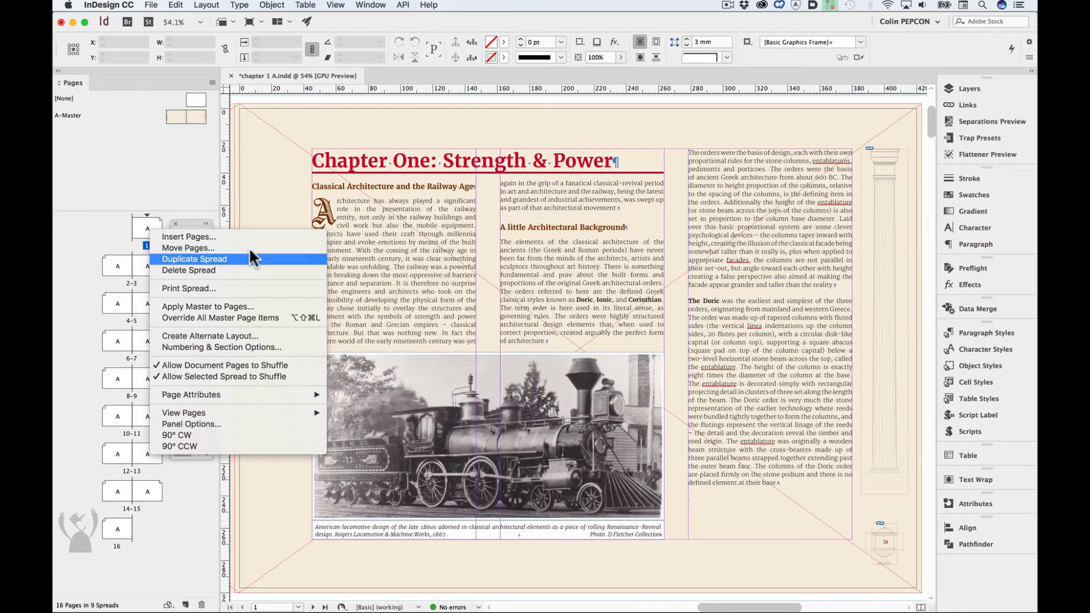
{"action": "left_click", "coordinate": [88, 233]}
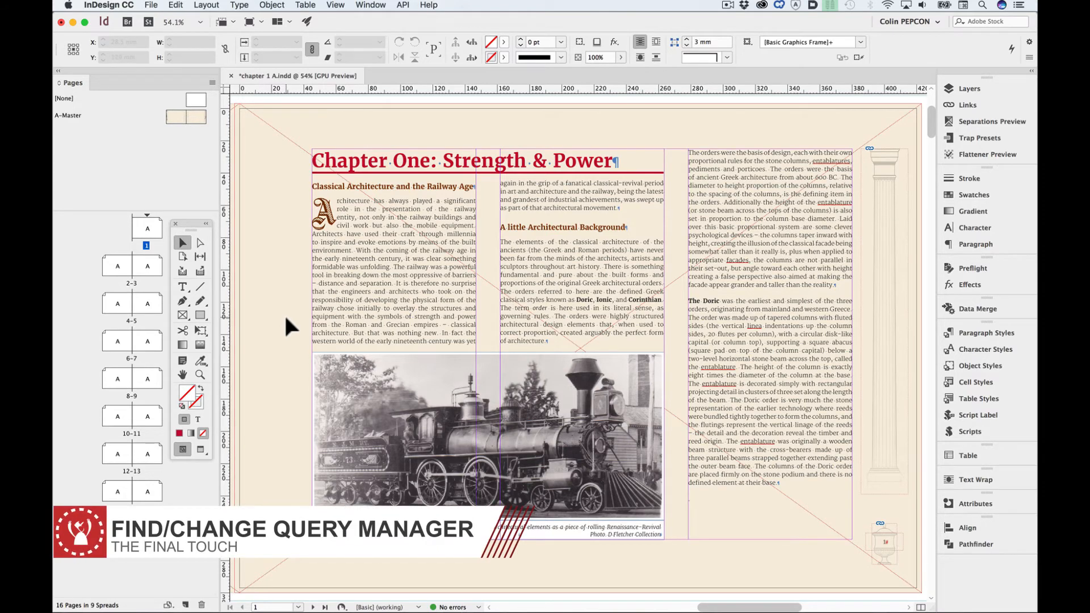
- Look over the Export and Load commands for Find/Change Queries
{"action": "left_click", "coordinate": [176, 4]}
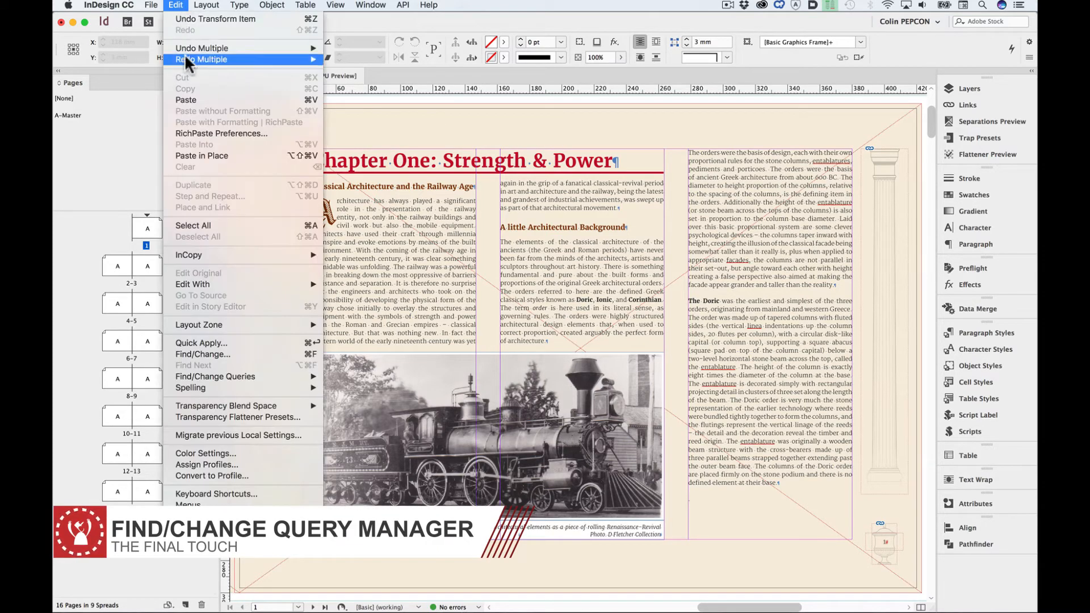
{"action": "mouse_move", "coordinate": [264, 372]}
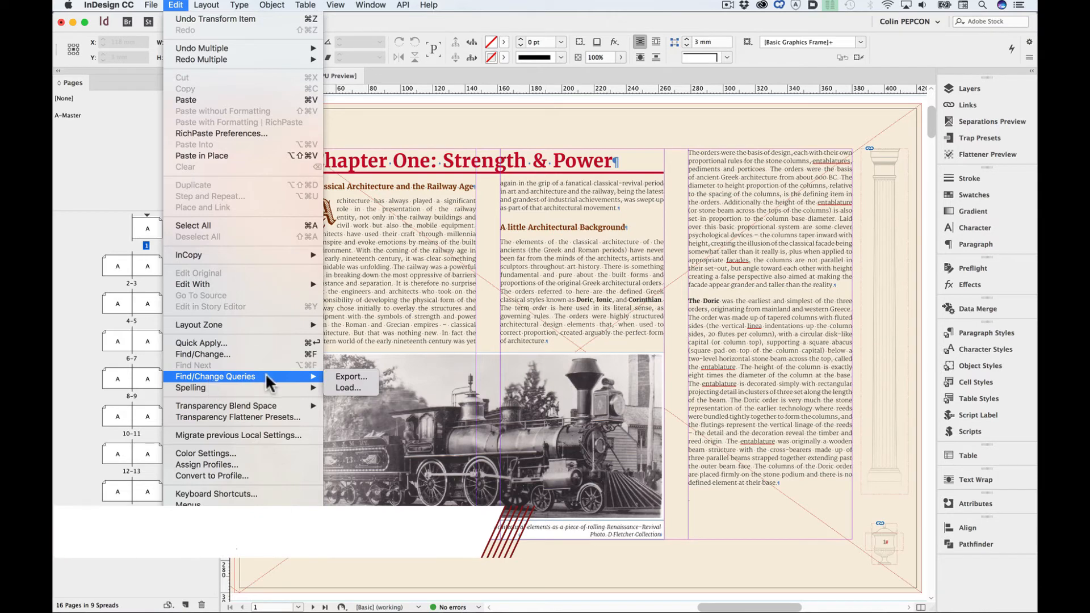
{"action": "left_click", "coordinate": [370, 377]}
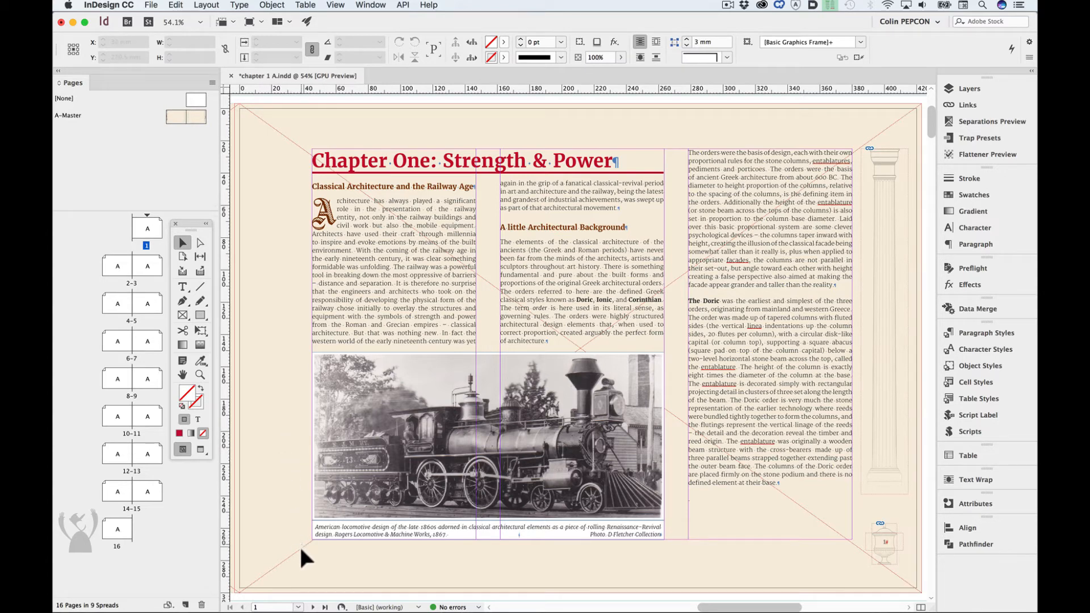
- Select the locomotive photo and its caption, and assign them as a layout zone saved to the Desktop as Untitled Zone.indd, replacing the objects with the document
{"action": "left_click_drag", "start_coordinate": [298, 559], "coordinate": [649, 392]}
{"action": "left_click", "coordinate": [377, 243], "text": "shift"}
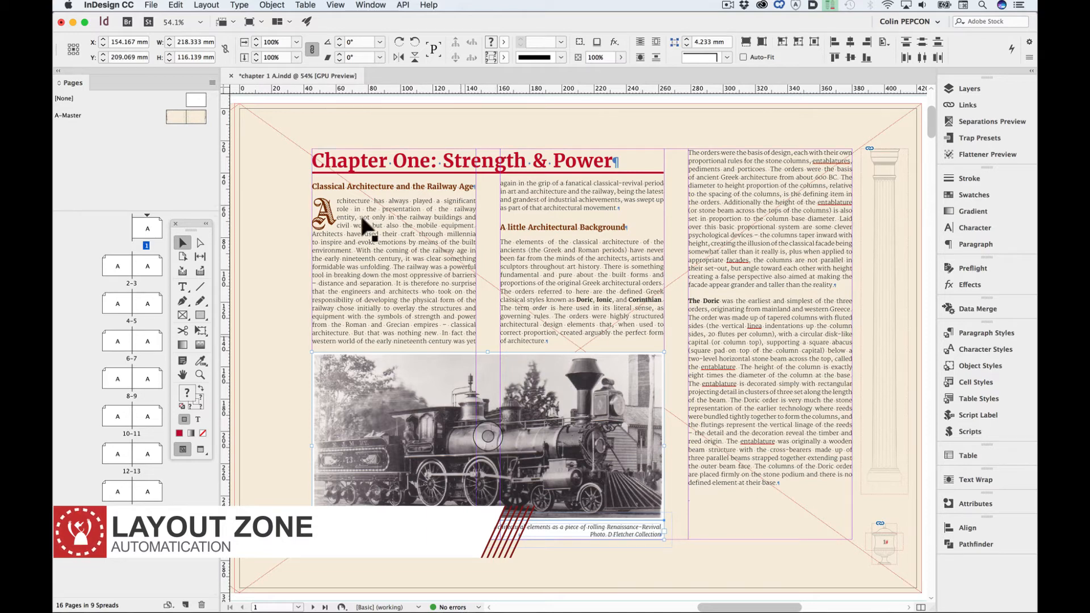
{"action": "left_click", "coordinate": [176, 6]}
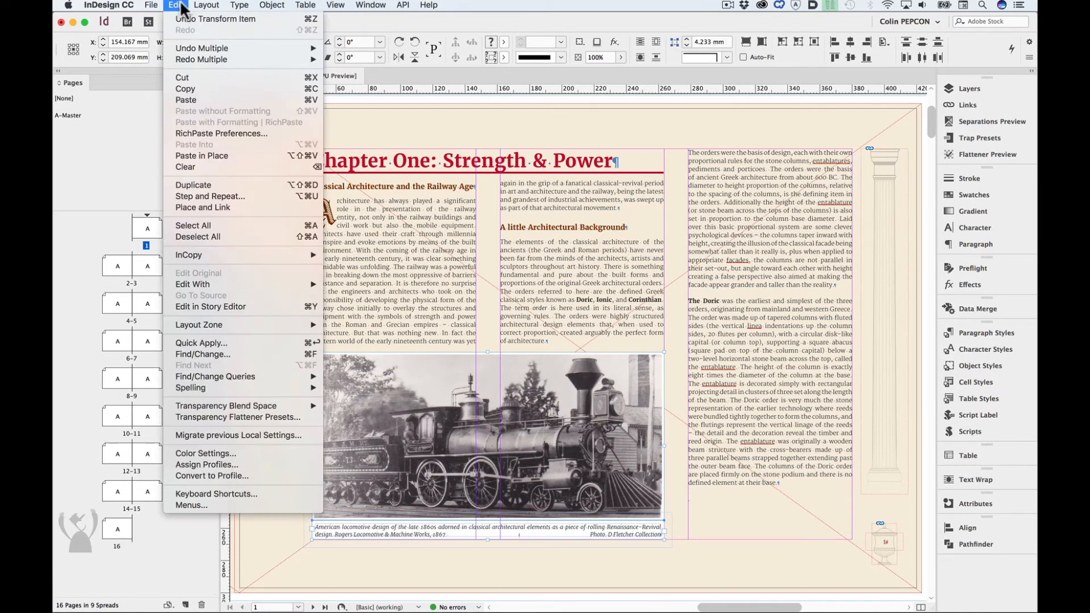
{"action": "mouse_move", "coordinate": [240, 324]}
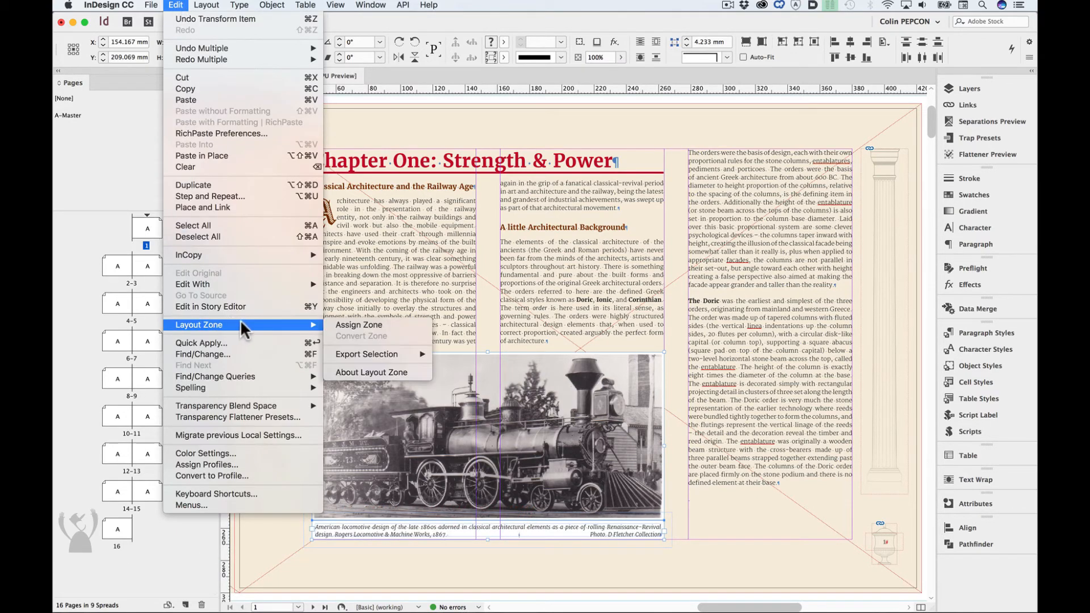
{"action": "left_click", "coordinate": [405, 326]}
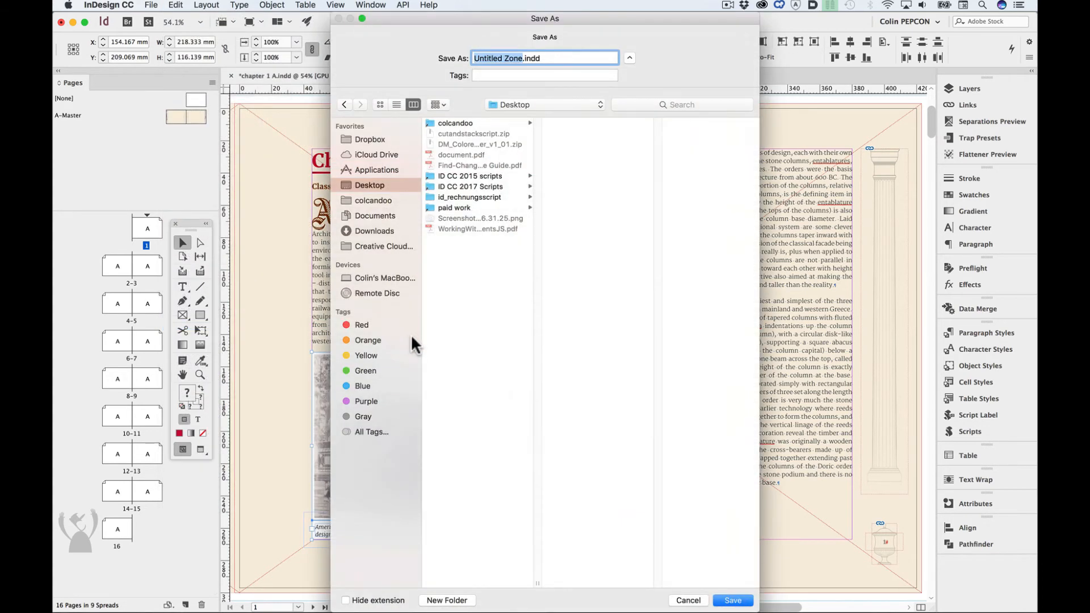
{"action": "left_click", "coordinate": [742, 601]}
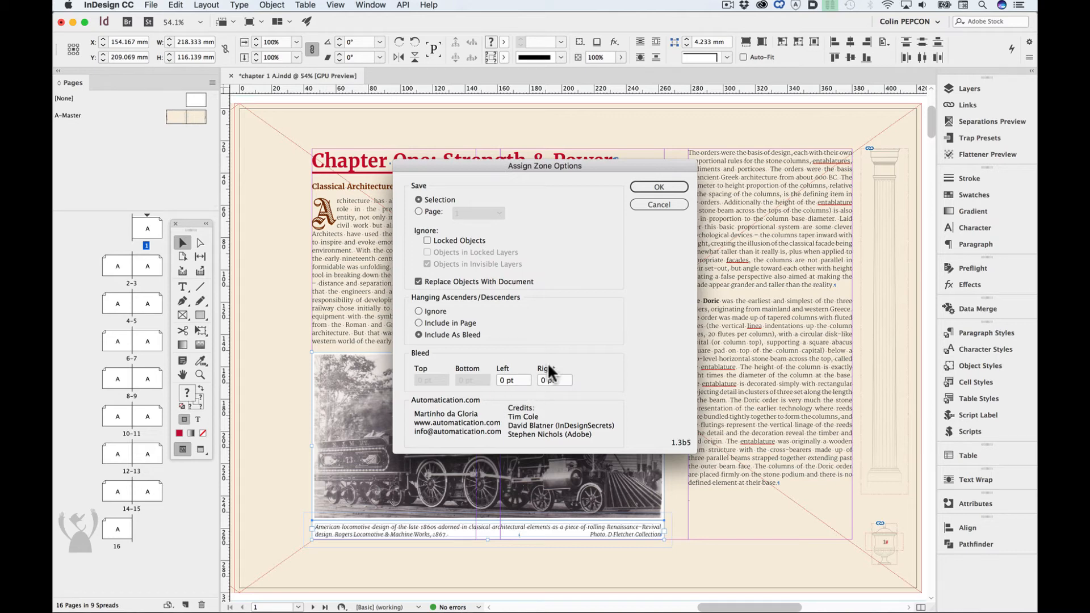
{"action": "left_click", "coordinate": [659, 187]}
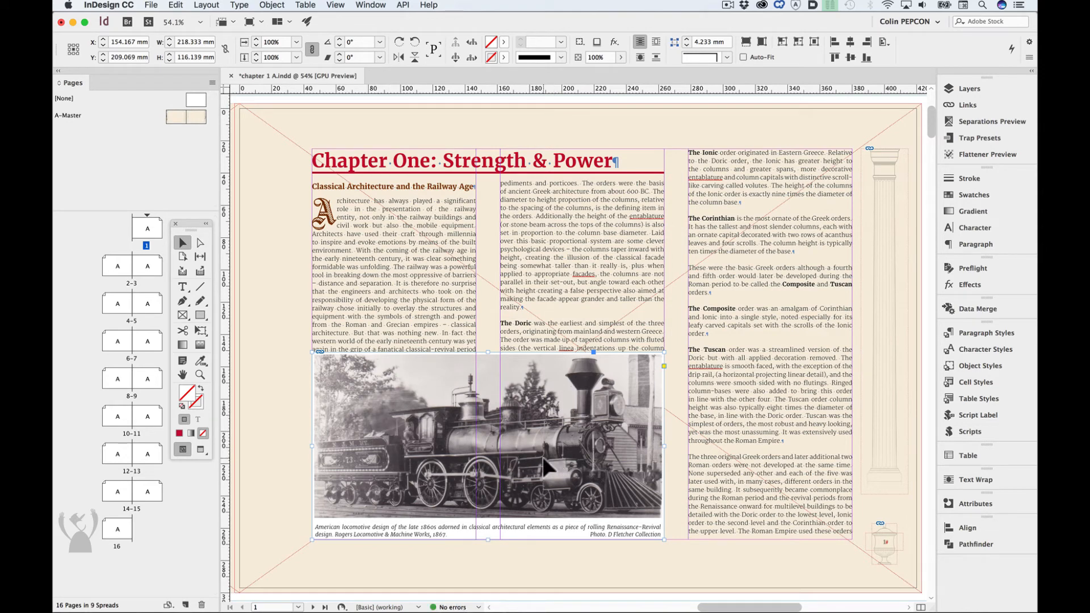
- Open the linked Untitled Zone.indd with Edit Original to inspect its contents, and return to the chapter 1 A document
{"action": "right_click", "coordinate": [490, 443]}
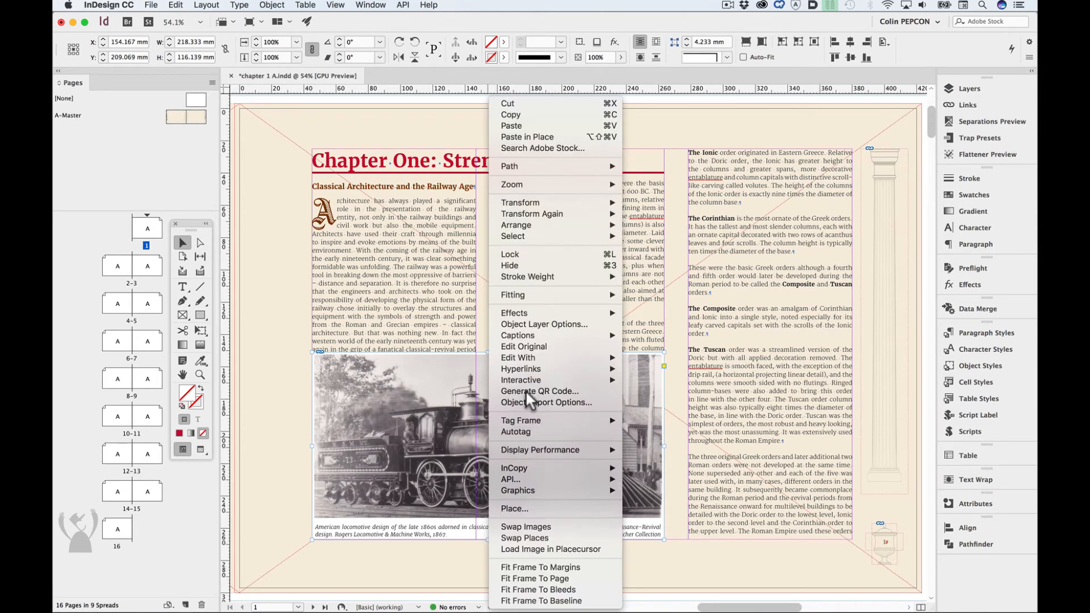
{"action": "left_click", "coordinate": [989, 100]}
{"action": "left_click", "coordinate": [1014, 102]}
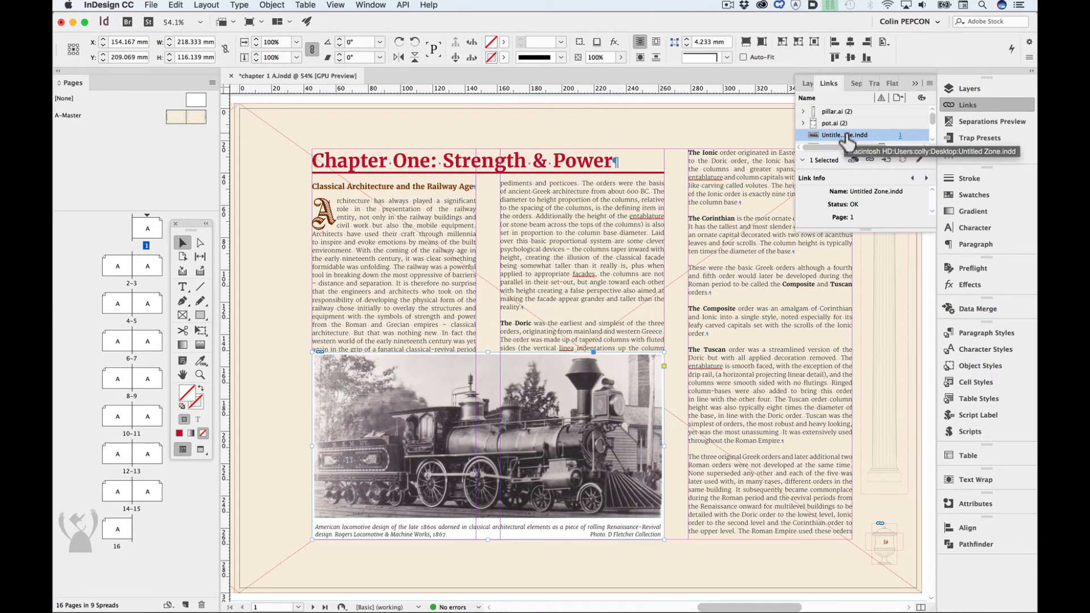
{"action": "right_click", "coordinate": [847, 136]}
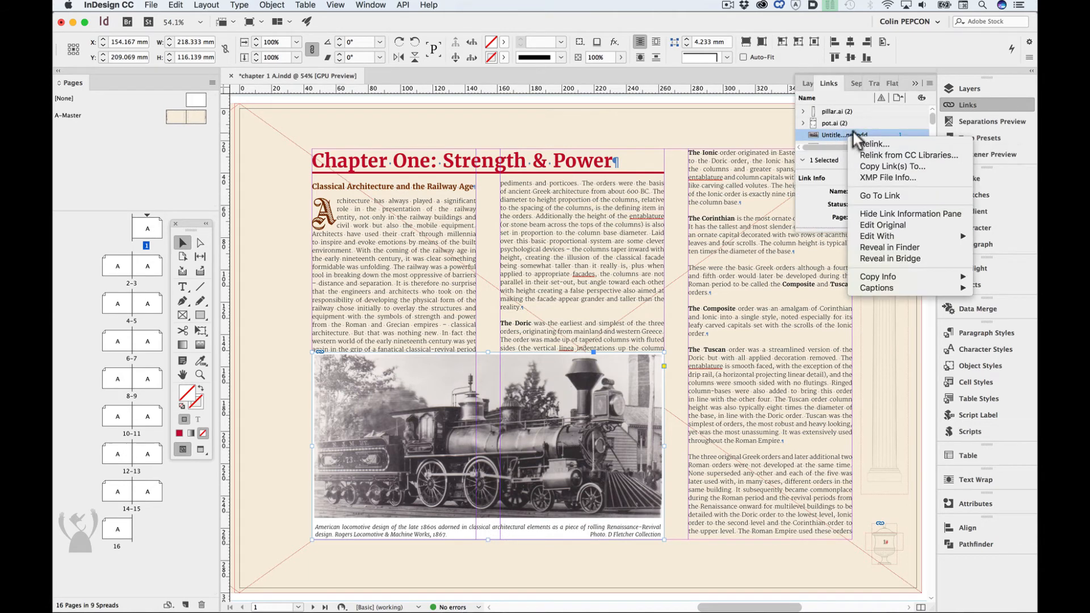
{"action": "left_click", "coordinate": [887, 224]}
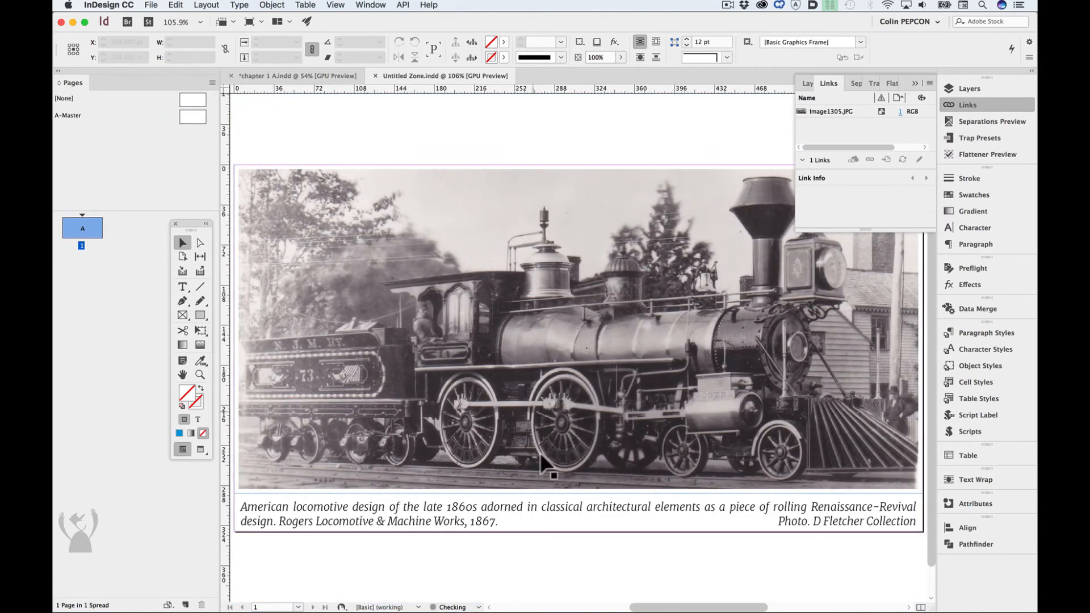
{"action": "left_click", "coordinate": [321, 73]}
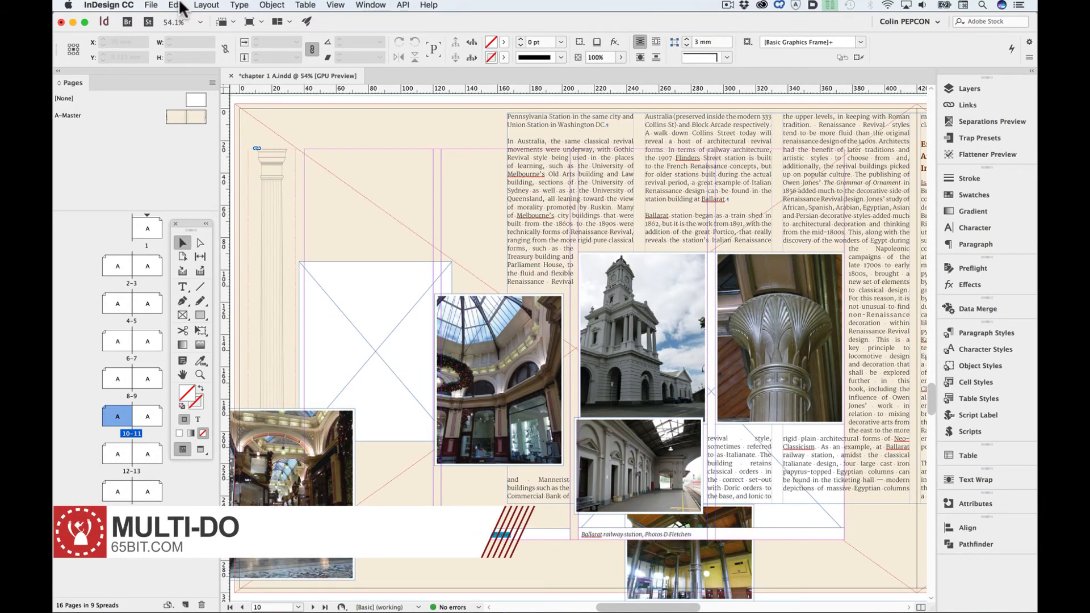
- Undo all six Move Item actions on the page 10–11 spread at once with Undo Multiple
{"action": "left_click", "coordinate": [177, 6]}
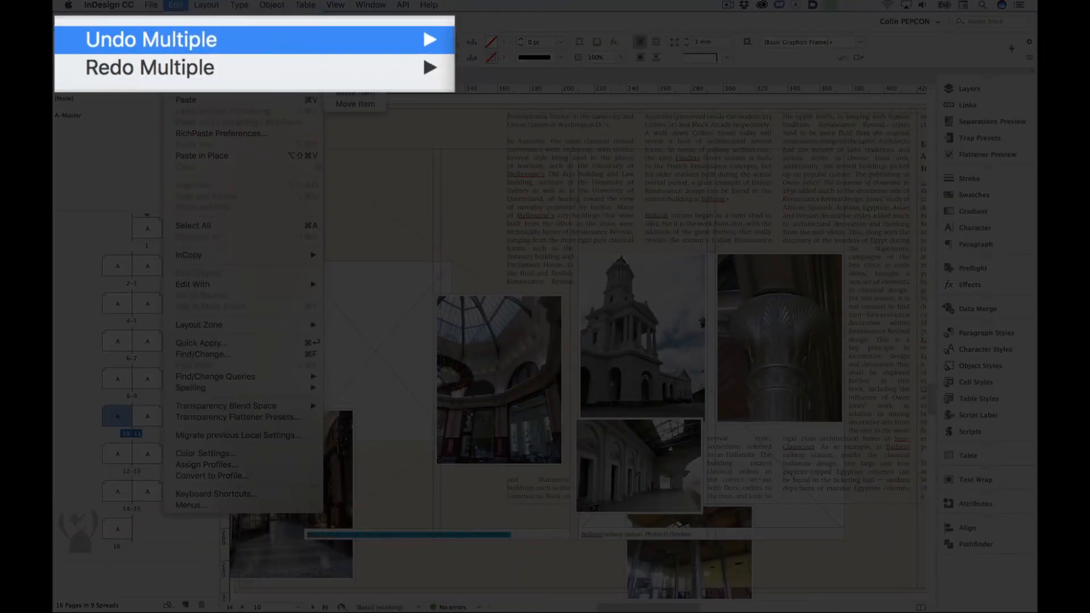
{"action": "mouse_move", "coordinate": [200, 60]}
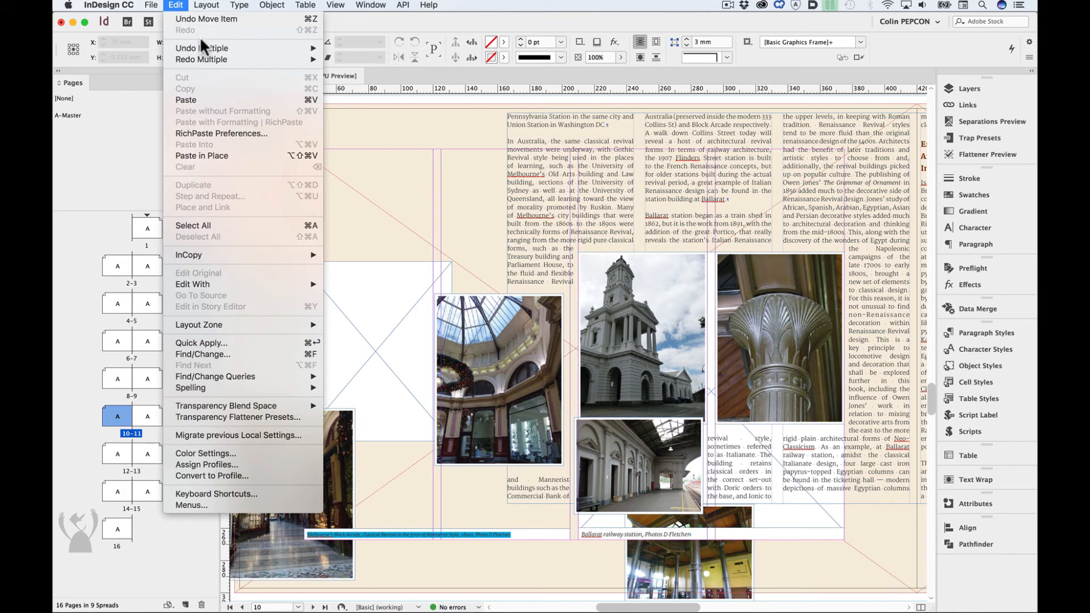
{"action": "mouse_move", "coordinate": [306, 47]}
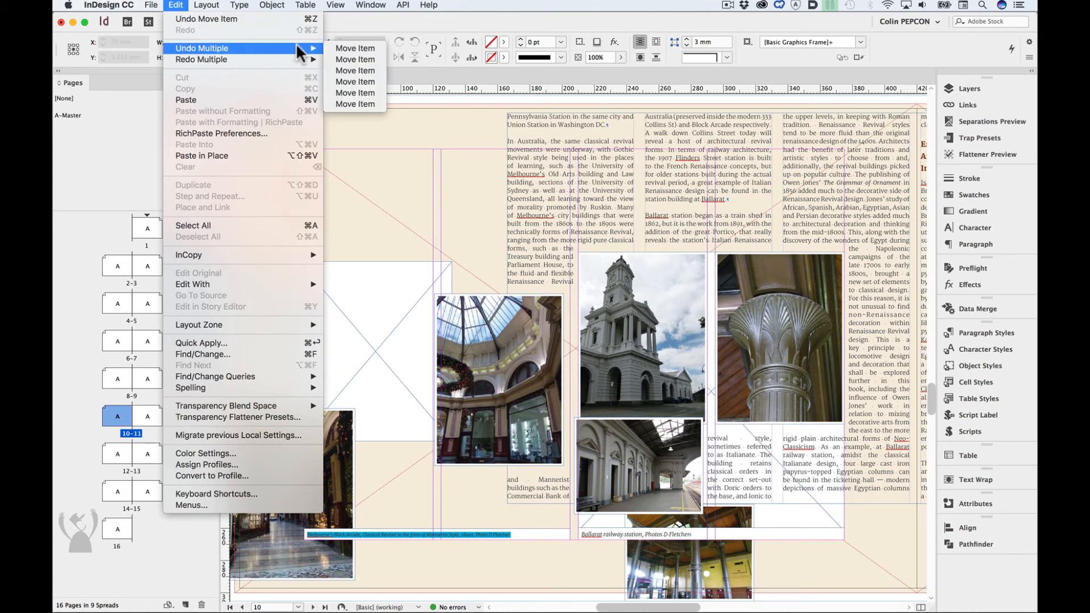
{"action": "left_click", "coordinate": [352, 104]}
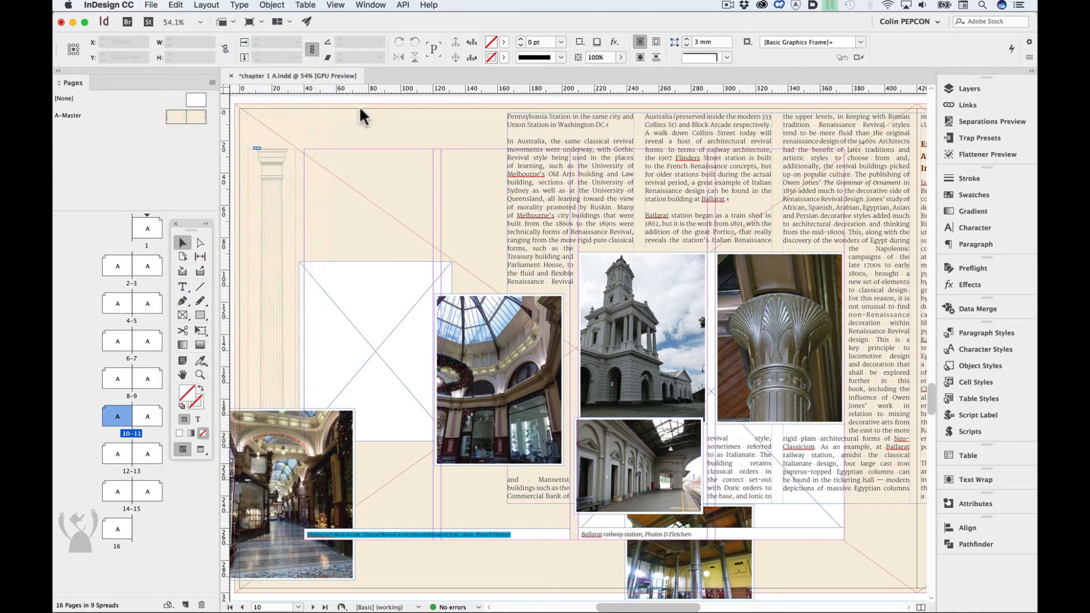
{"action": "left_click", "coordinate": [479, 118]}
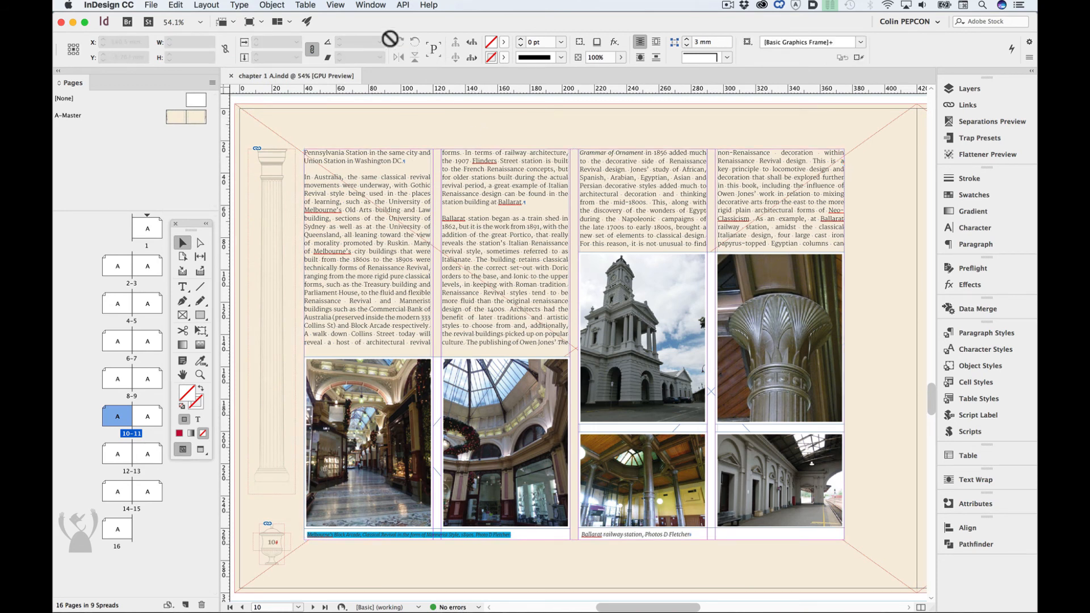
- Examine the API add-on commands, including the ImageHorn, ImageLibraryLoader, LayerLifter, Like Finds Like and Text Stitch entries
{"action": "left_click", "coordinate": [403, 5]}
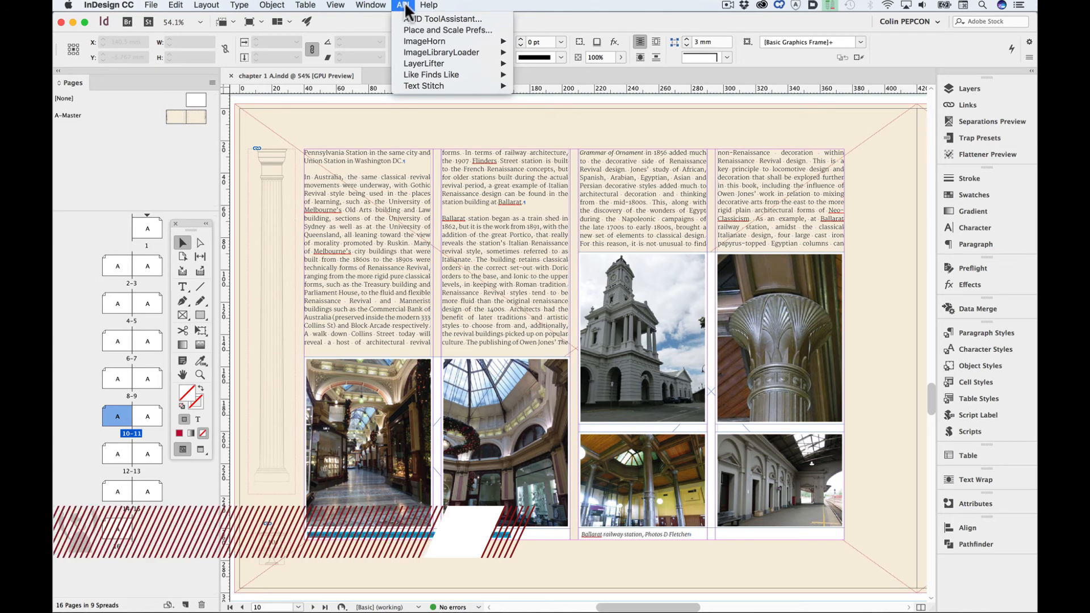
{"action": "mouse_move", "coordinate": [418, 44]}
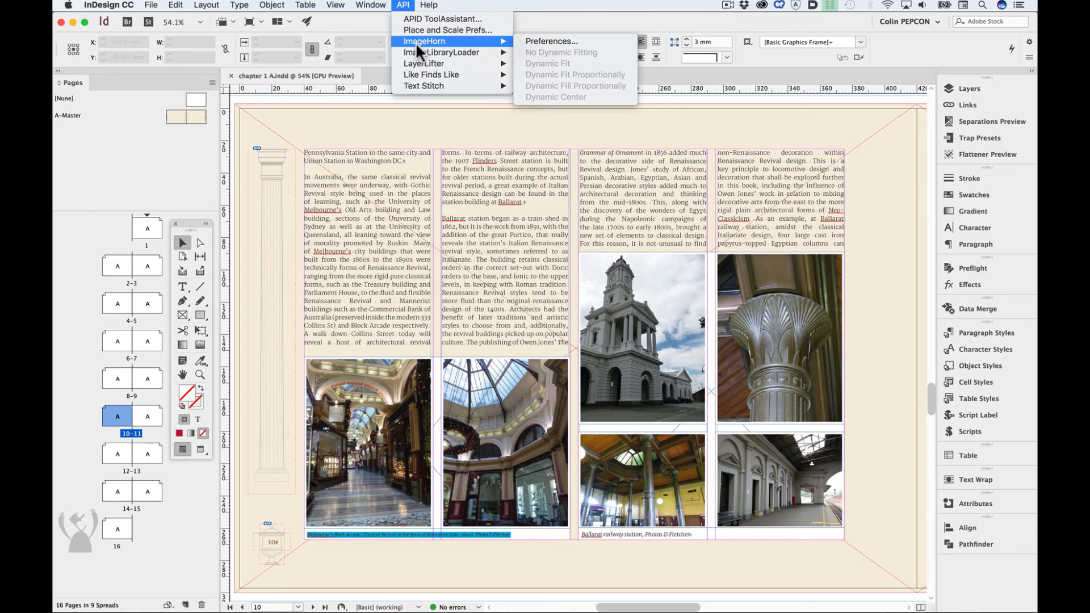
{"action": "mouse_move", "coordinate": [425, 86]}
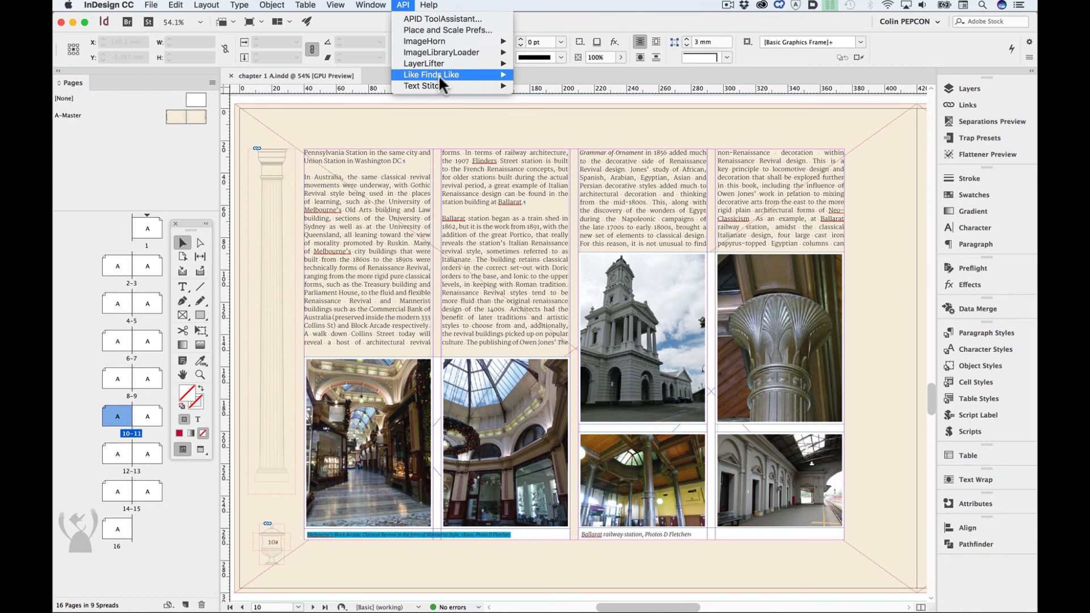
{"action": "mouse_move", "coordinate": [441, 64]}
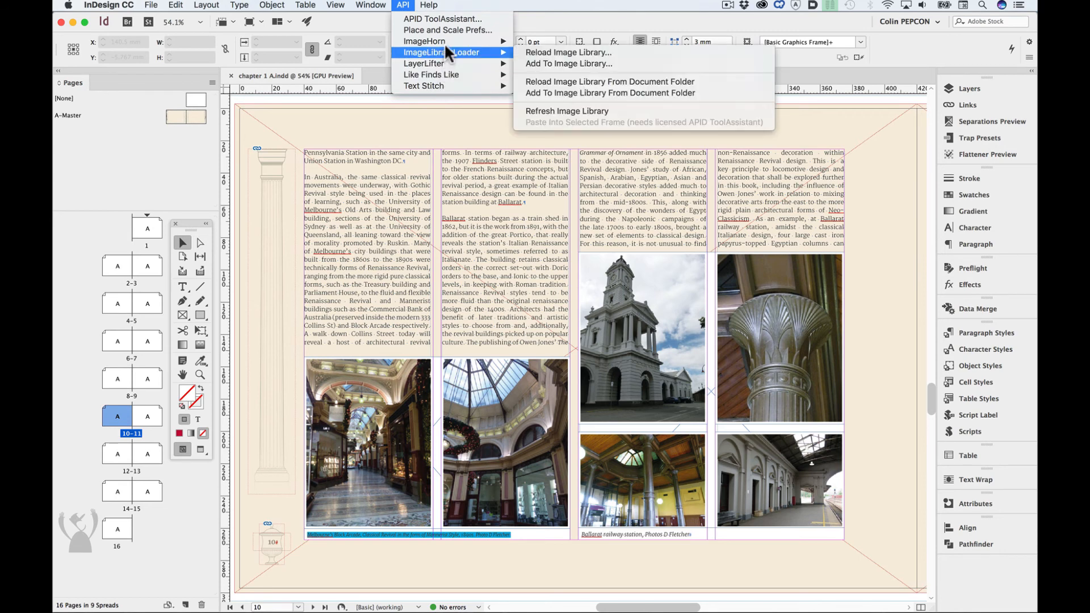
{"action": "left_click", "coordinate": [407, 7]}
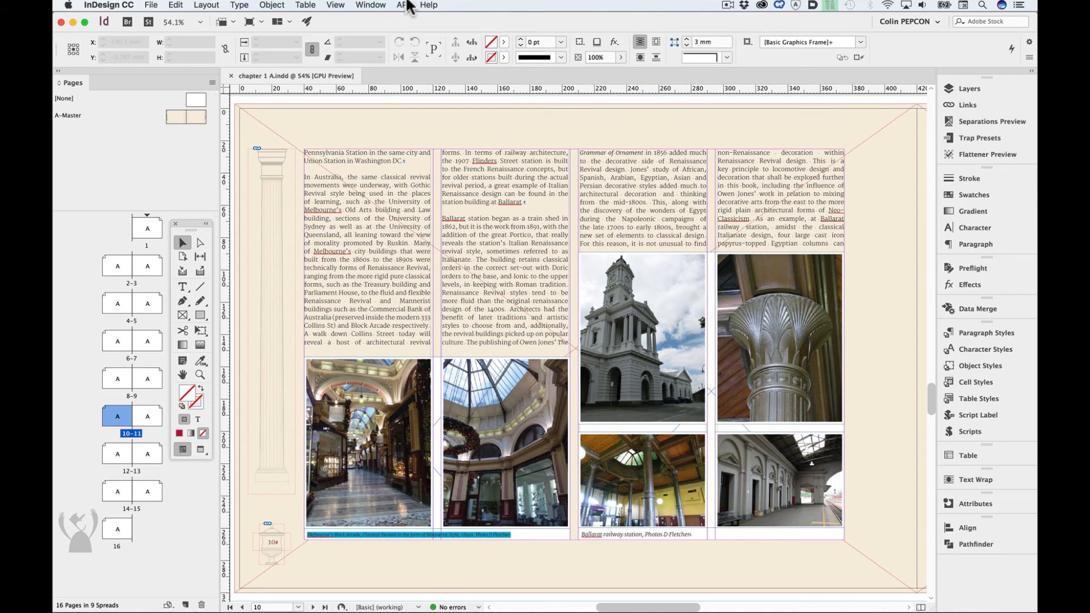
{"action": "left_click", "coordinate": [406, 5]}
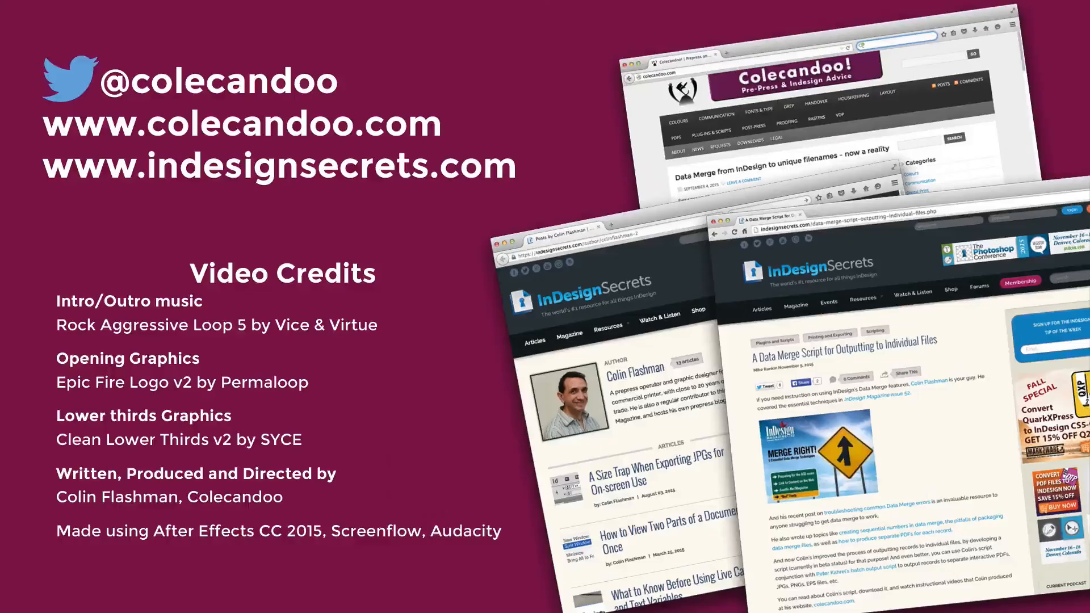